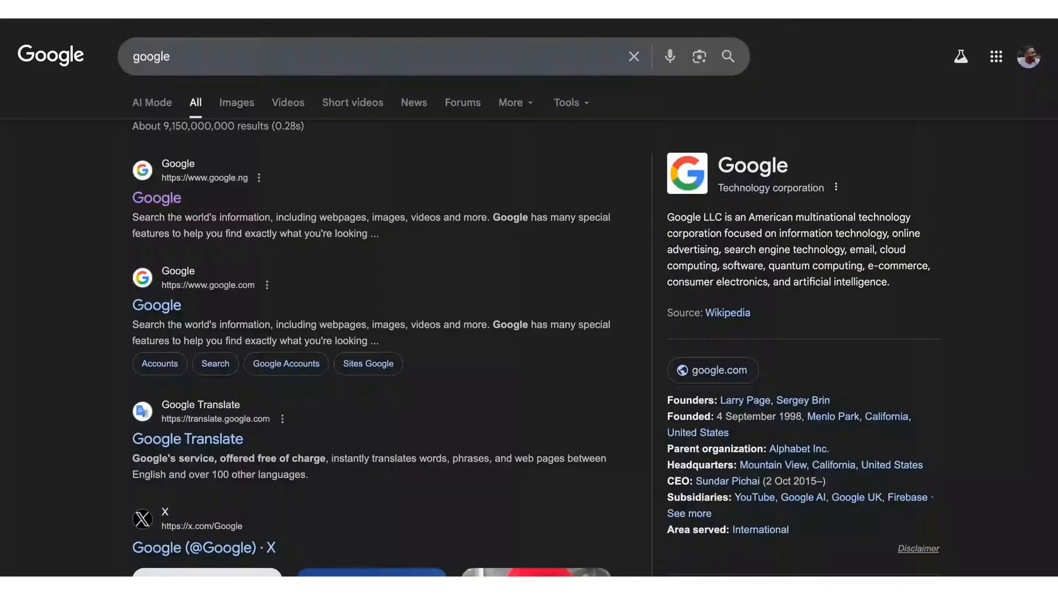
- Open the Google homepage from the results and search for "business tiktok account"
click(158, 202)
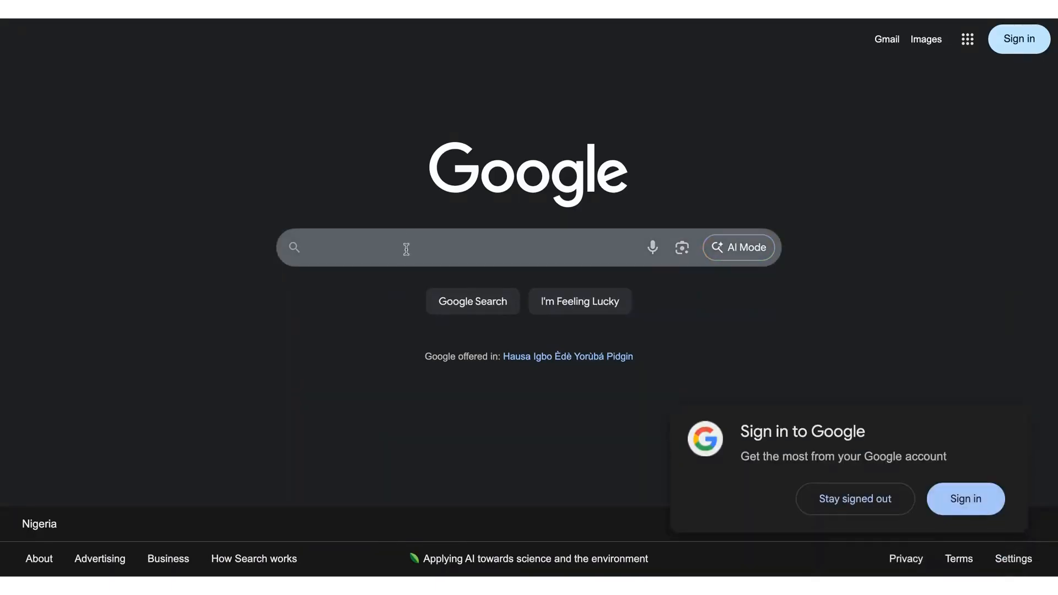
click(357, 259)
text(b)
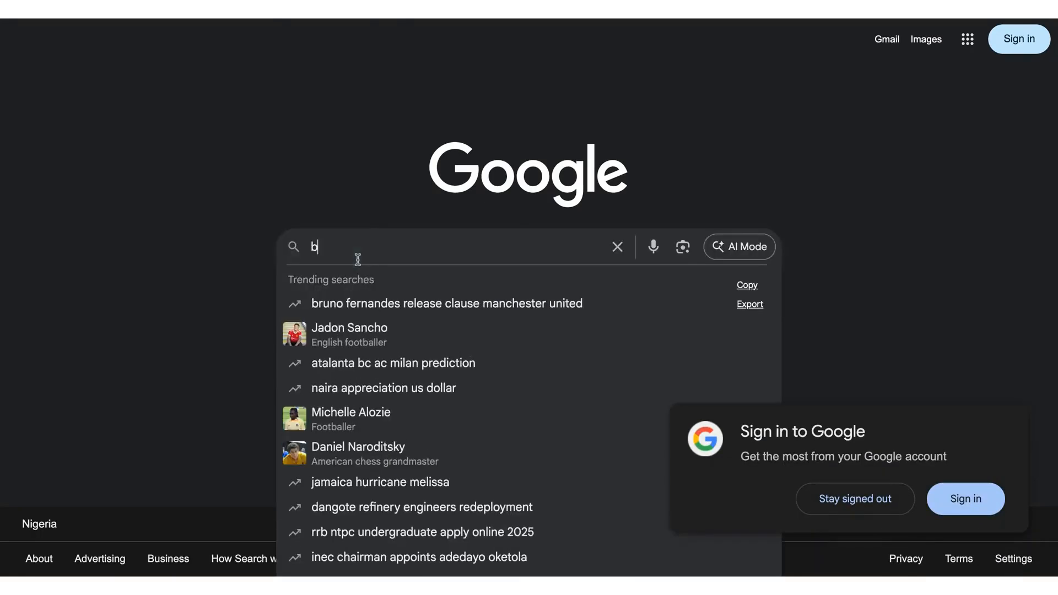
text(usinee)
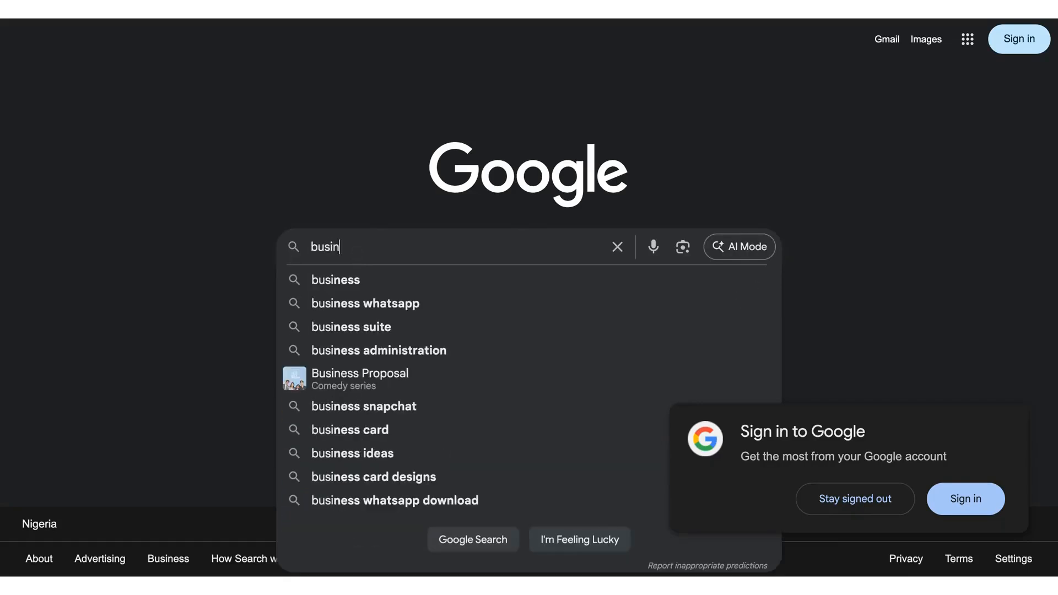
key(BackSpace)
key(BackSpace)
key(BackSpace)
text(ness titk)
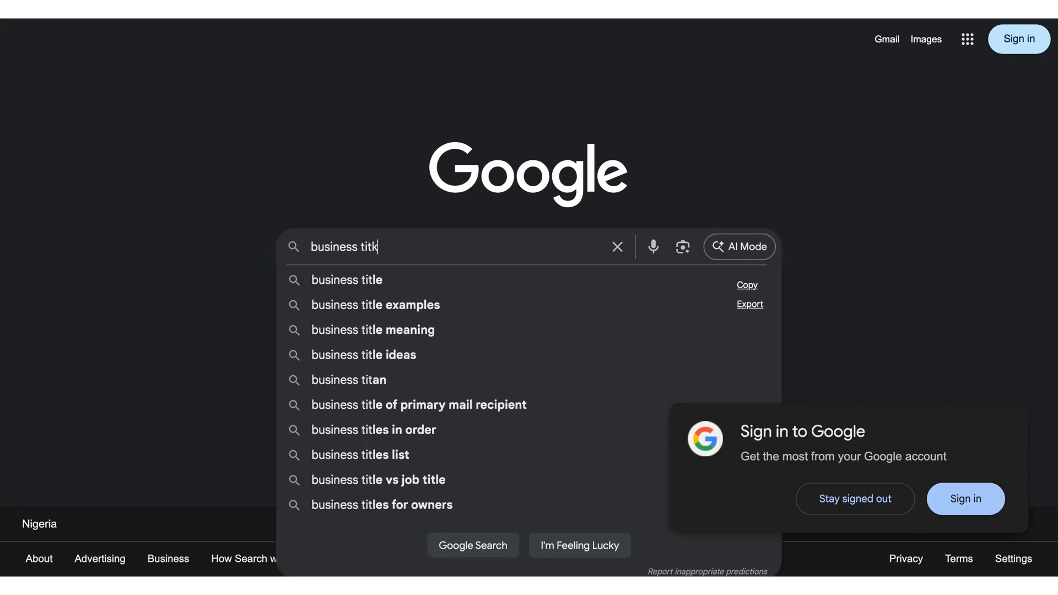
key(Escape)
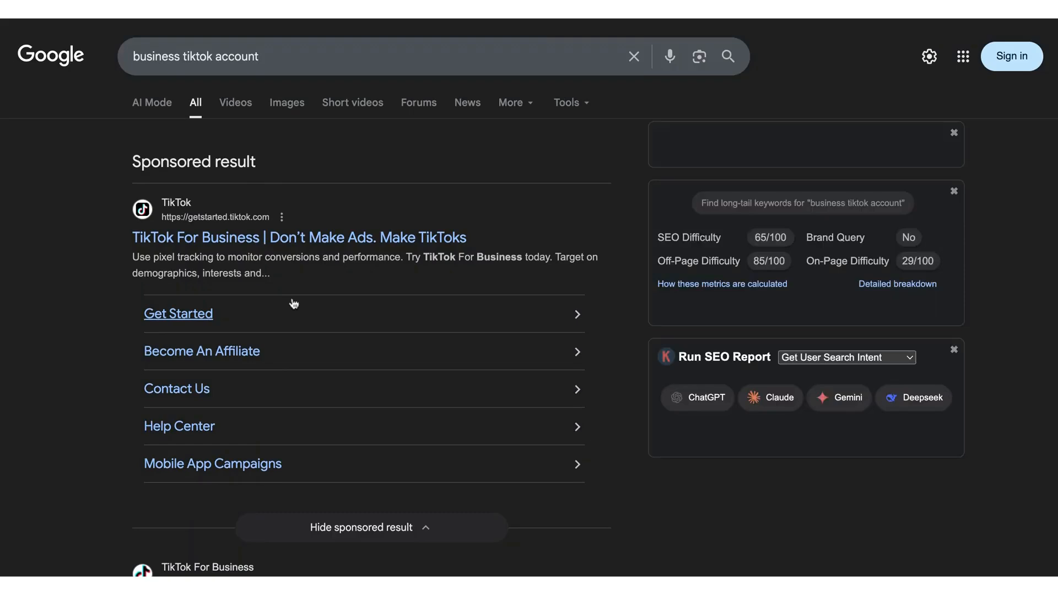
- Look through the search results and open the TikTok Business Center site
scroll(292, 307, down, 8)
scroll(259, 307, up, 1)
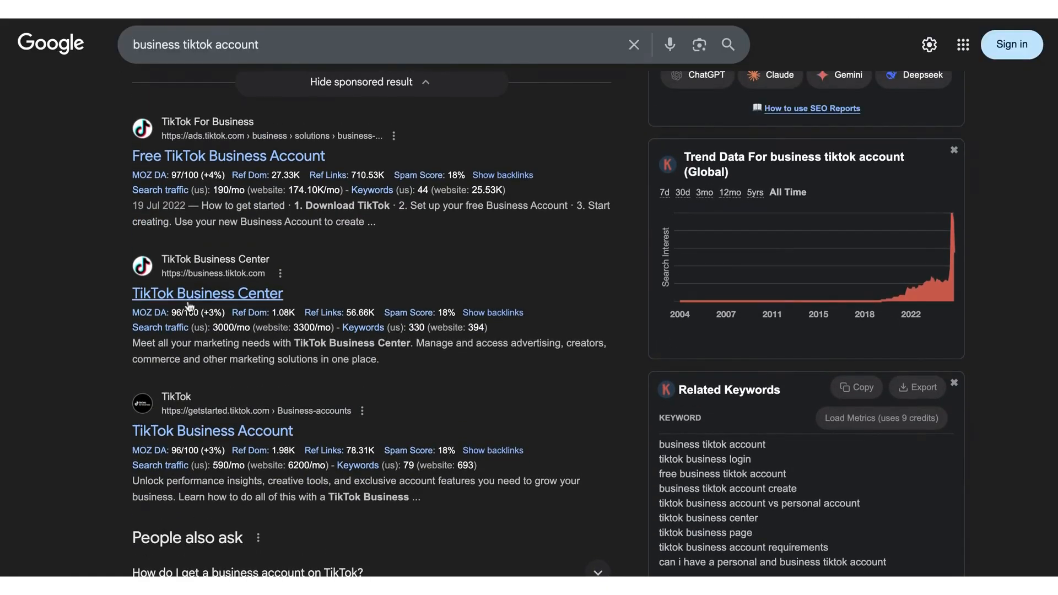
mouse_move(202, 300)
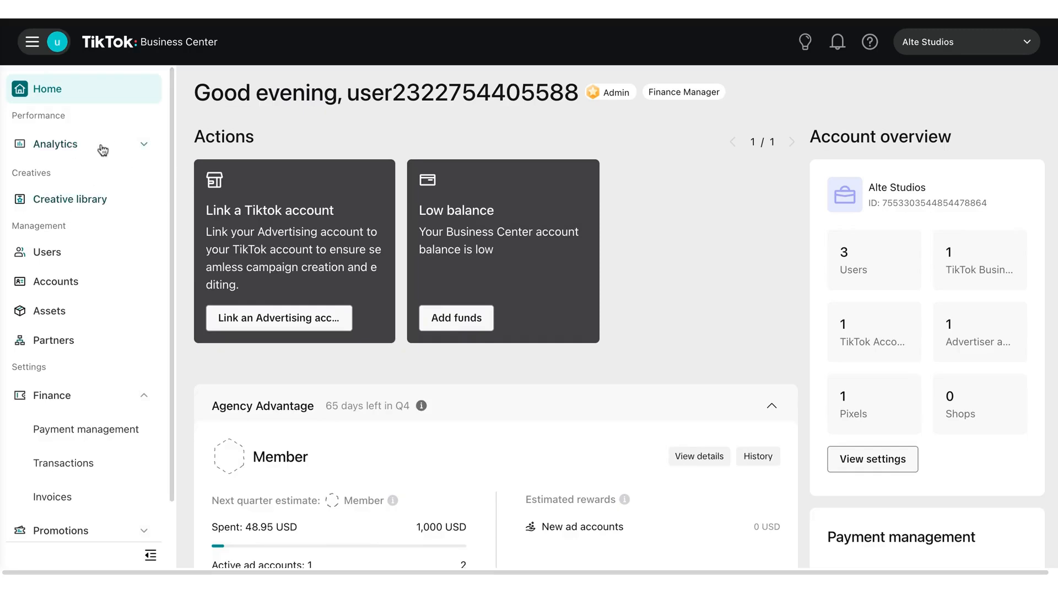
- Review the Business Center home dashboard and expand the Analytics section to show its pages
scroll(78, 226, down, 1)
scroll(77, 221, up, 1)
scroll(324, 235, down, 1)
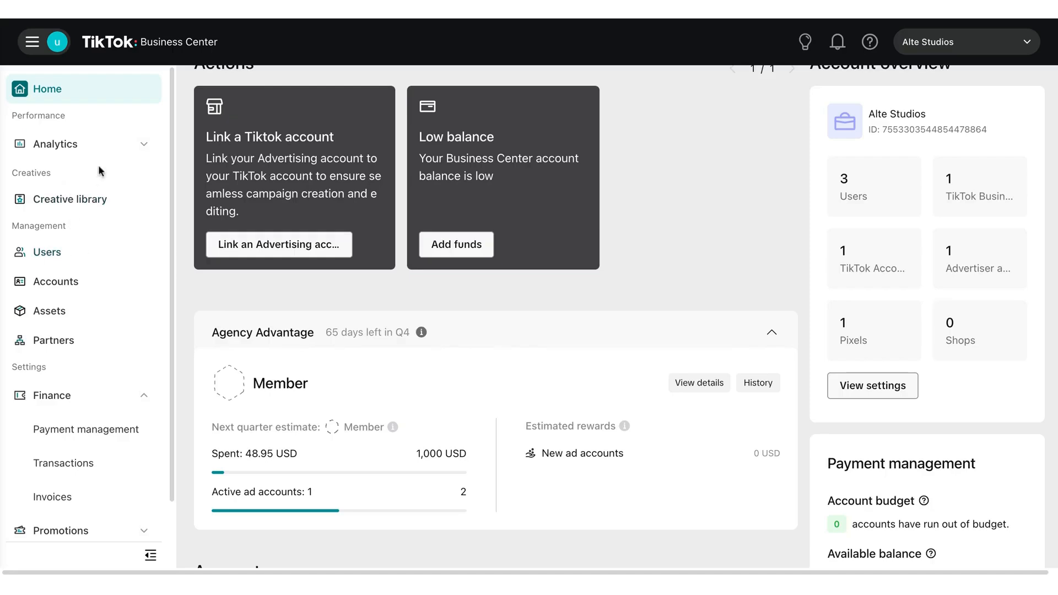
click(142, 147)
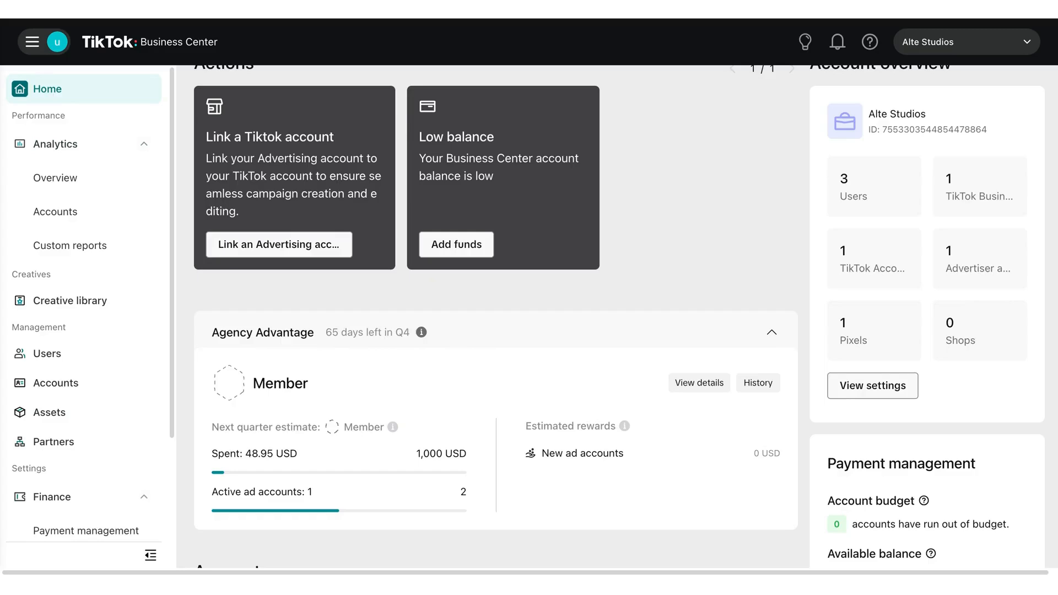
scroll(271, 159, up, 2)
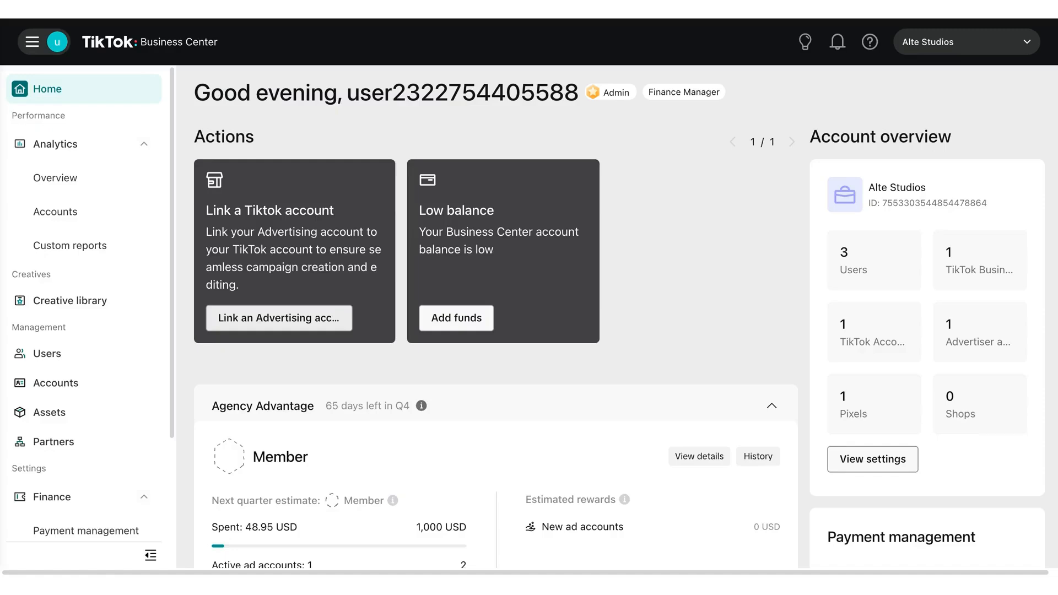
- Start linking a TikTok account from the home dashboard, choosing Manage a Business Account as the goal
click(251, 324)
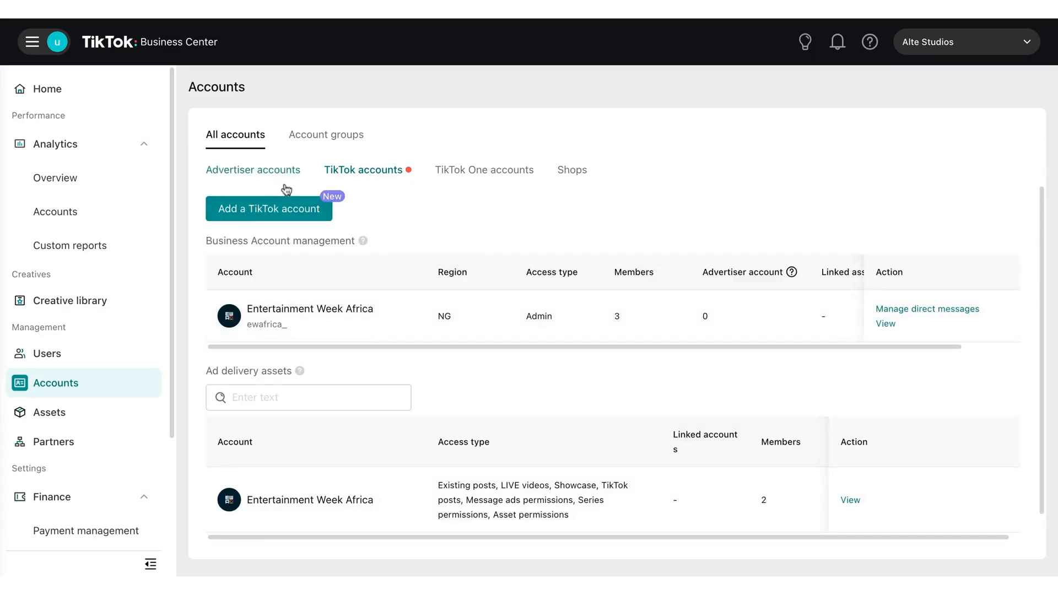
click(249, 212)
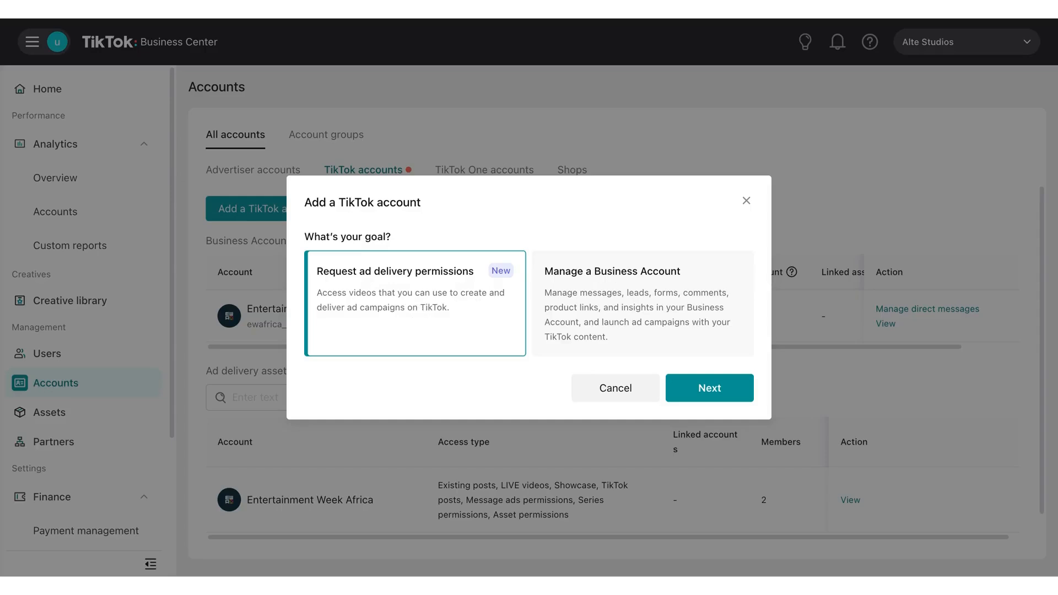
click(618, 301)
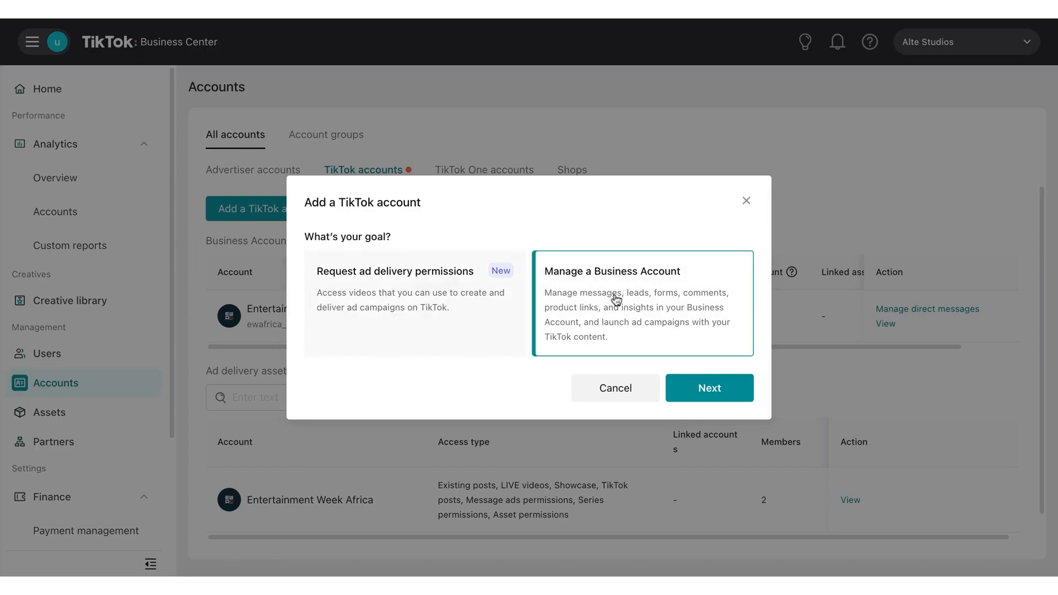
click(706, 397)
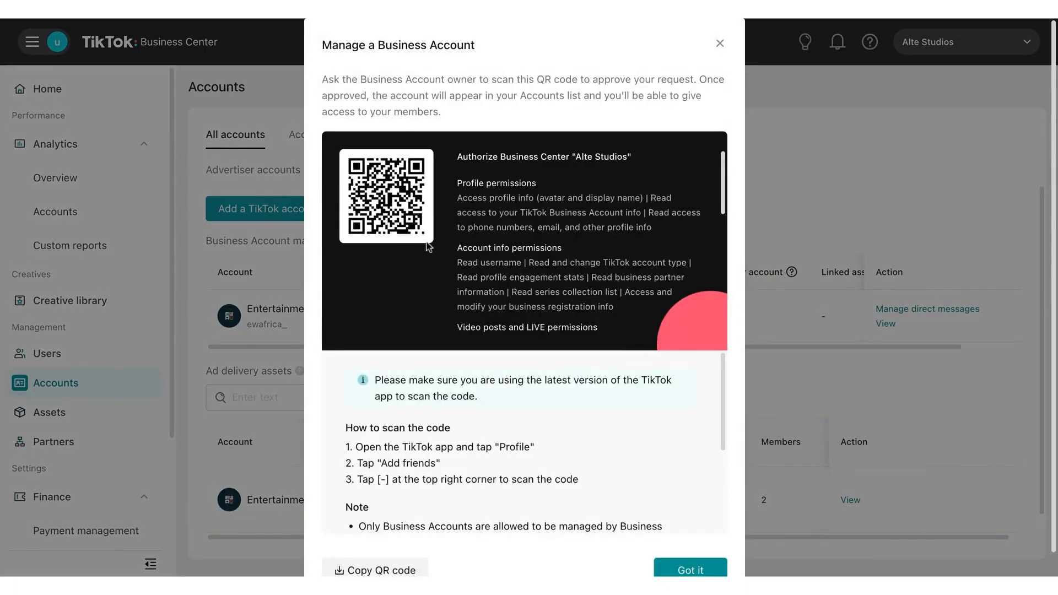
- Read the QR code authorization permissions, scanning instructions and notes for managing a Business Account, and close the dialog
scroll(425, 254, down, 1)
scroll(424, 254, up, 1)
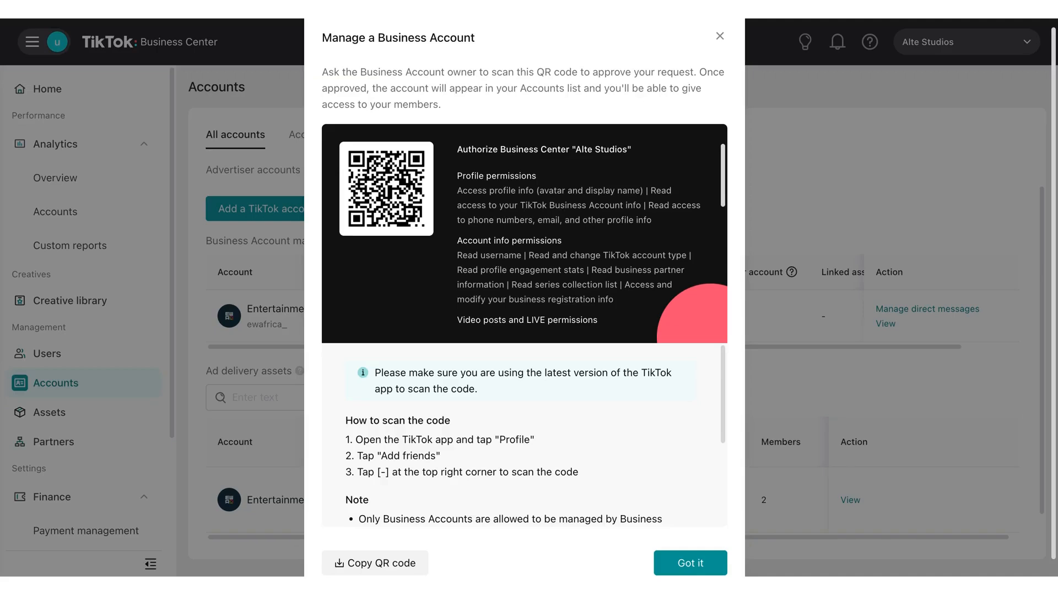
scroll(578, 232, down, 5)
scroll(581, 429, down, 3)
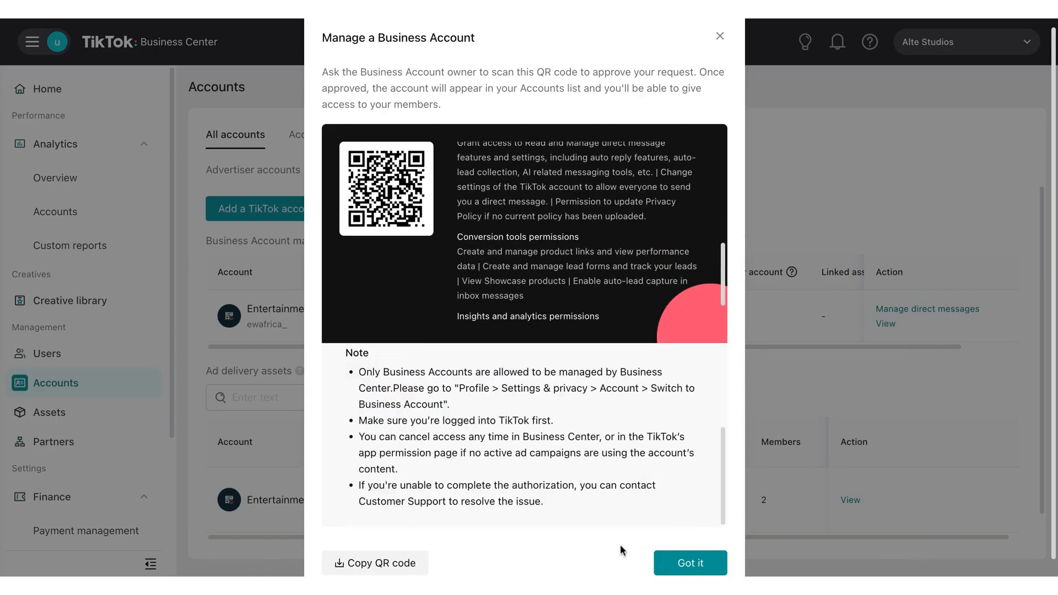
click(686, 567)
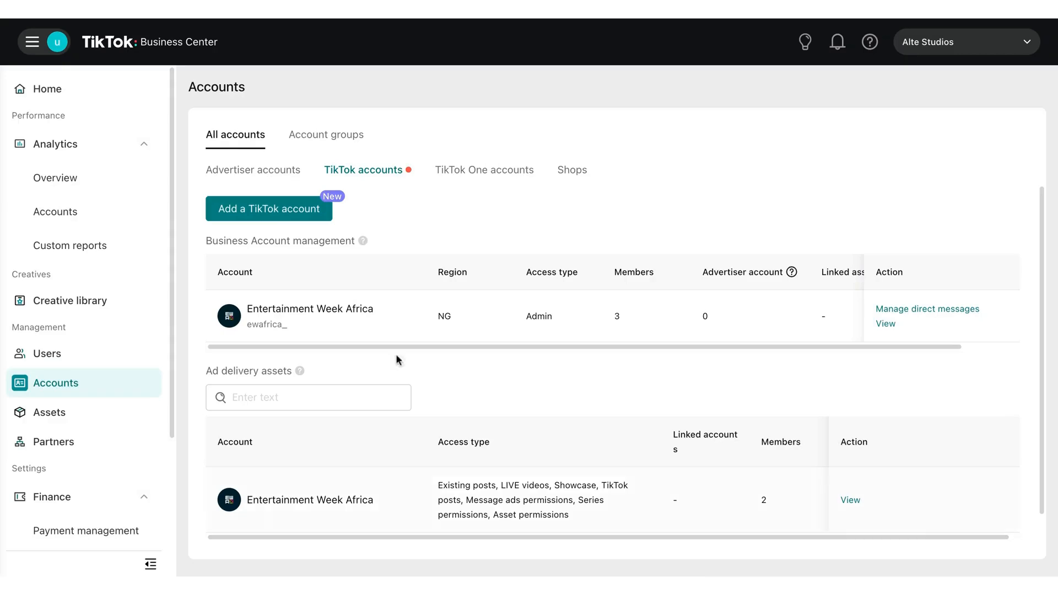
- Look over the listed TikTok accounts and open the Analytics overview with the Ads Manager data
scroll(361, 304, down, 1)
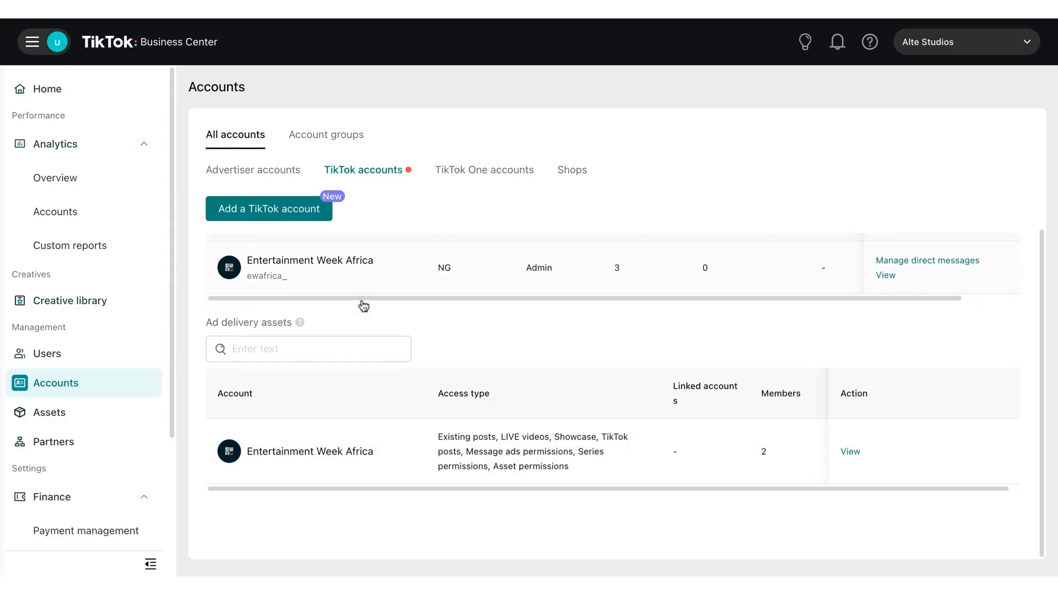
scroll(323, 288, up, 1)
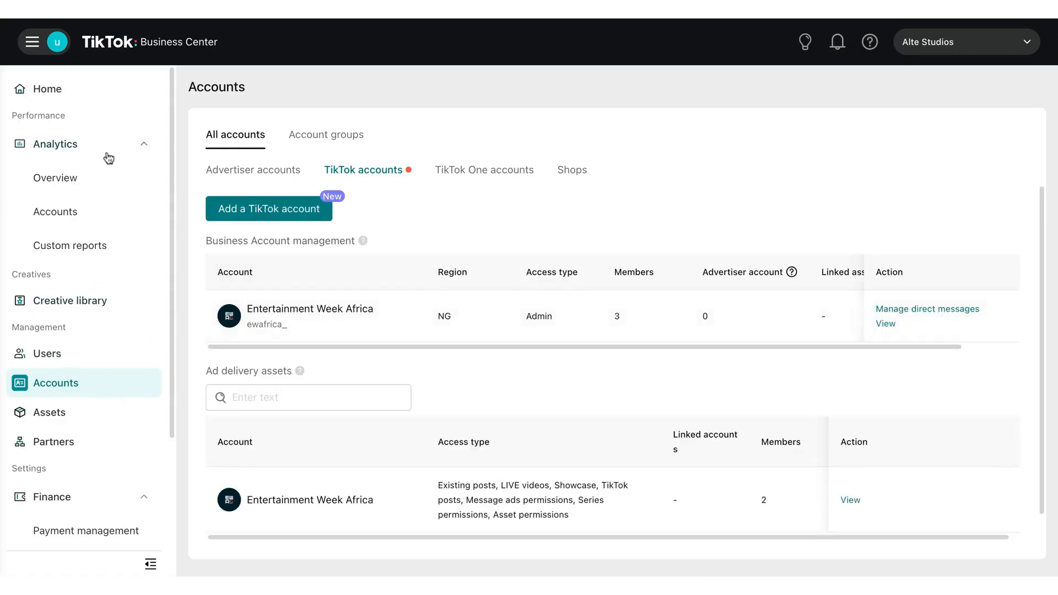
click(75, 176)
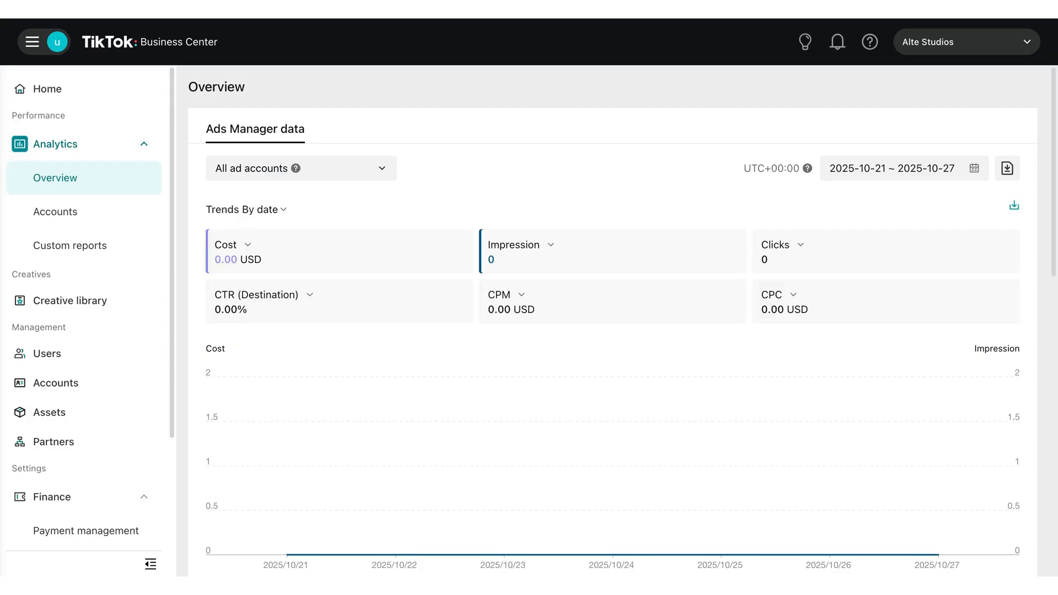
- Set the overview's date range to 2025-09-01 ~ 2025-09-30
click(875, 168)
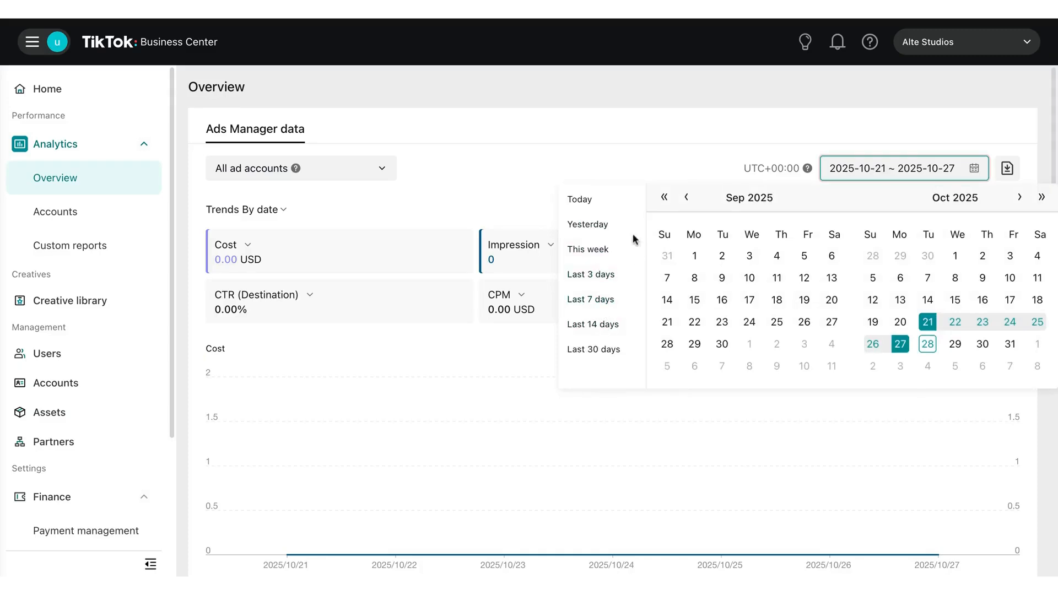
click(694, 255)
click(720, 344)
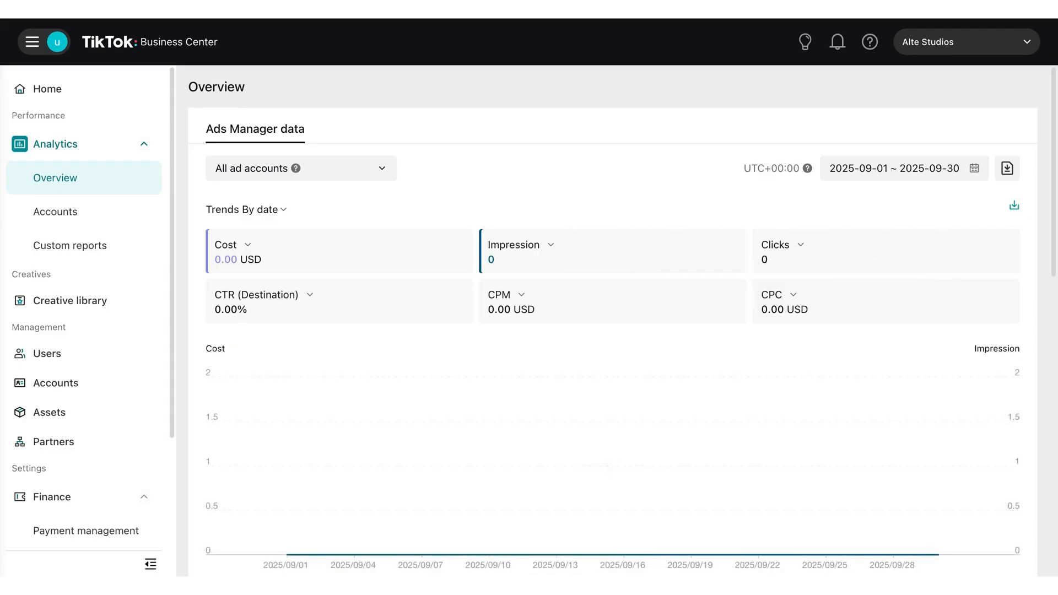
- Set the overview's date range to the Last 30 days preset
click(871, 169)
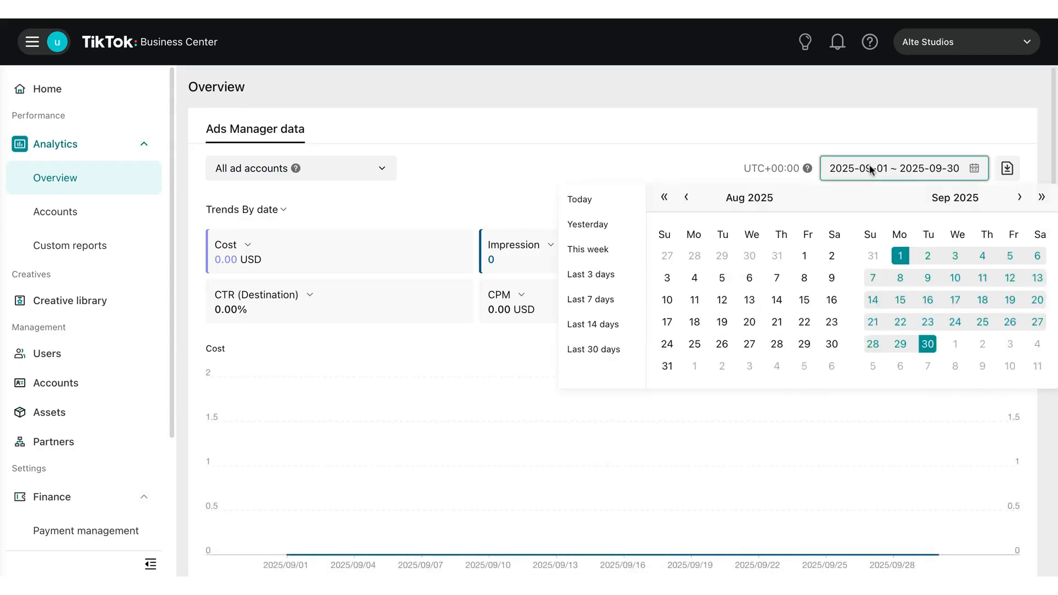
click(1040, 197)
click(1039, 198)
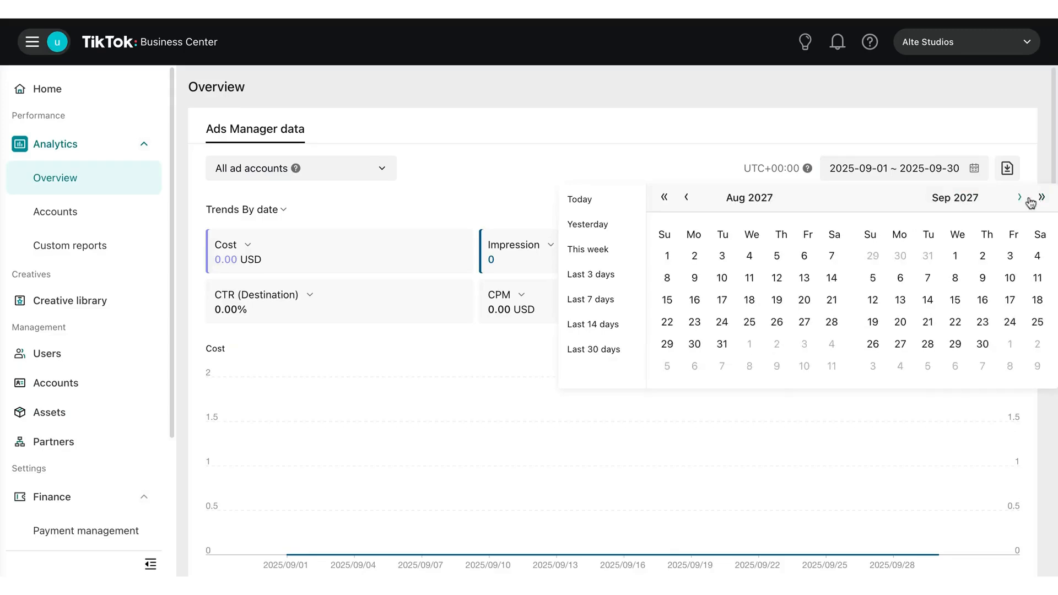
click(1039, 198)
click(1039, 199)
click(1040, 199)
click(1039, 200)
click(1040, 198)
click(1040, 199)
click(1040, 198)
click(1040, 199)
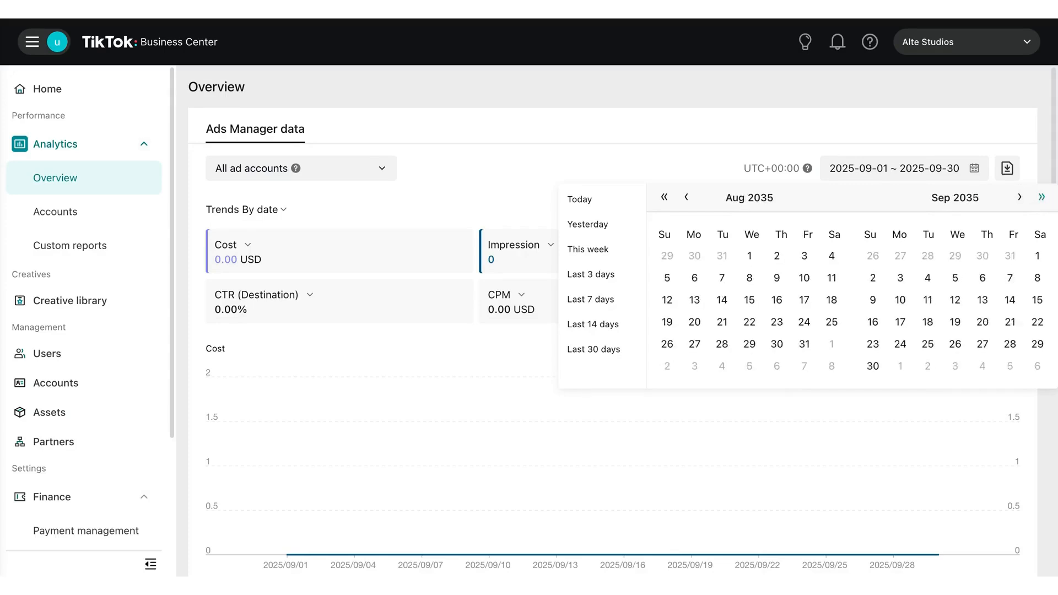
click(594, 350)
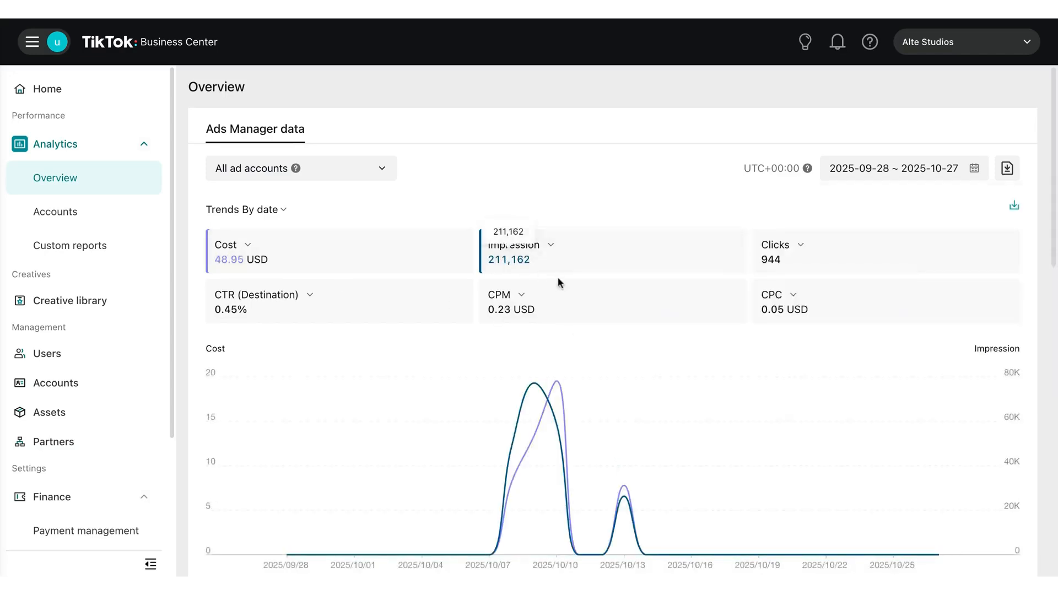
- Examine the cost and impression trends, conversion comparison, spending ad accounts, and the spending creatives' performance metrics
scroll(554, 409, down, 7)
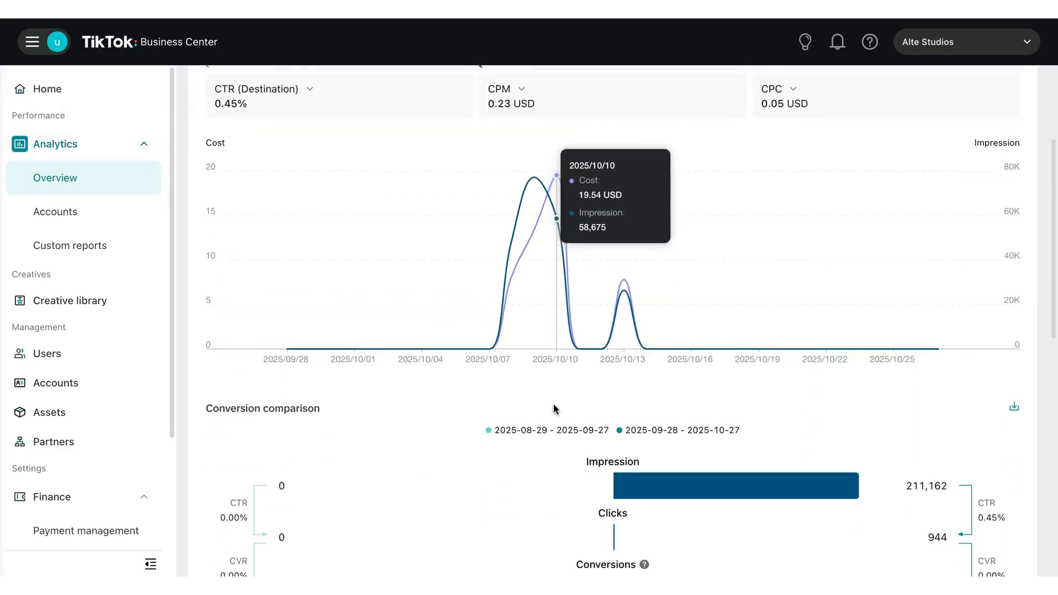
scroll(345, 421, down, 6)
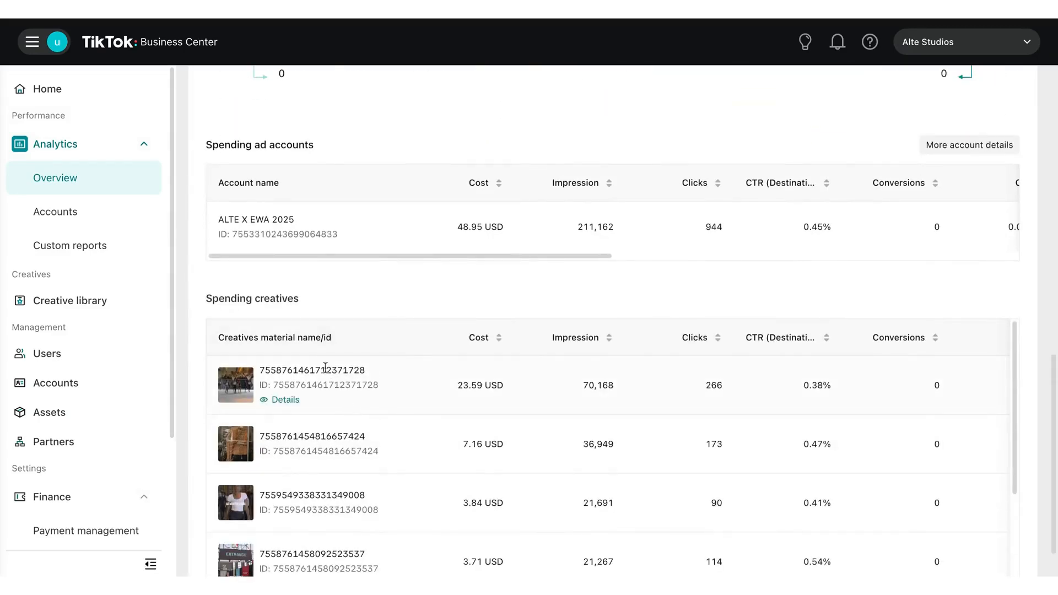
scroll(324, 366, down, 1)
scroll(324, 366, down, 1)
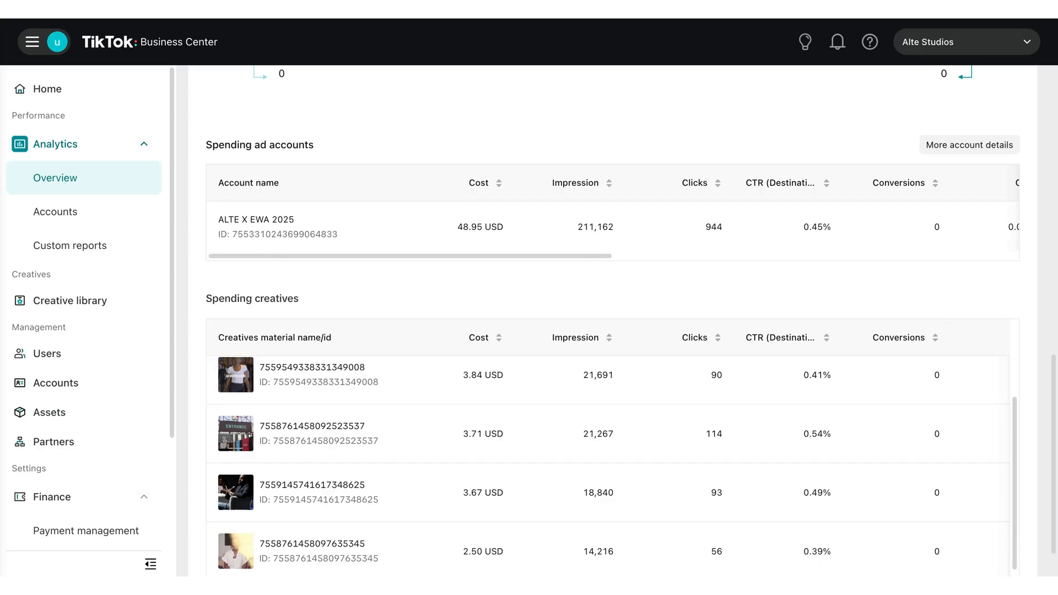
scroll(609, 466, down, 1)
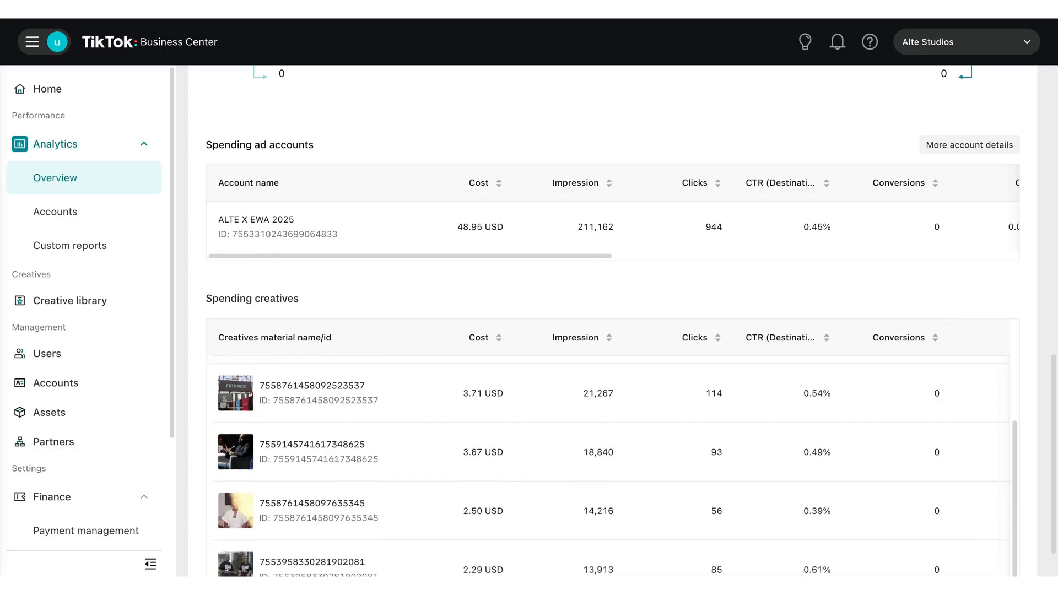
scroll(609, 465, up, 1)
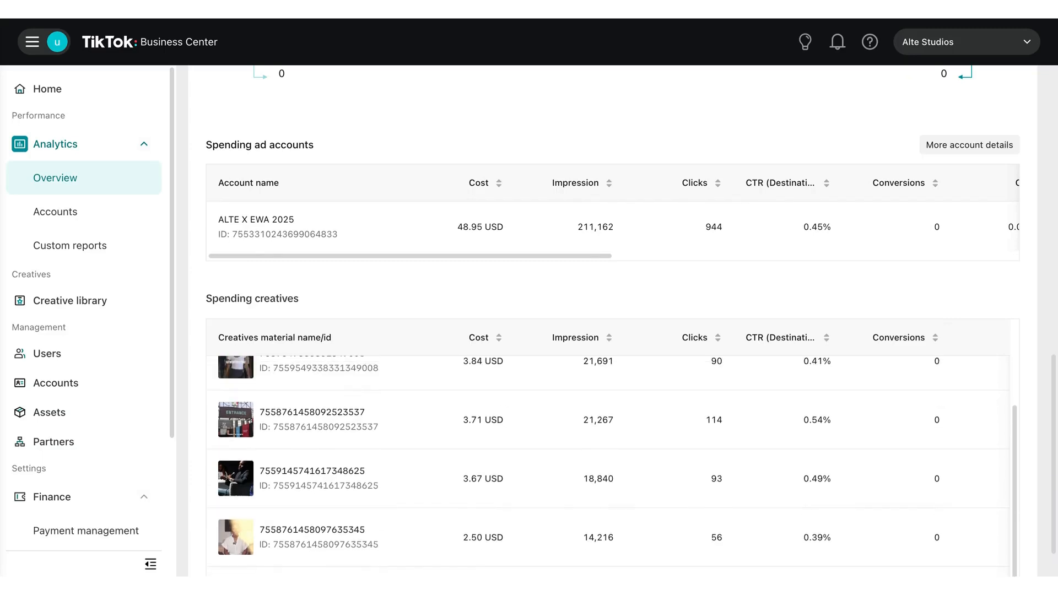
scroll(606, 441, right, 3)
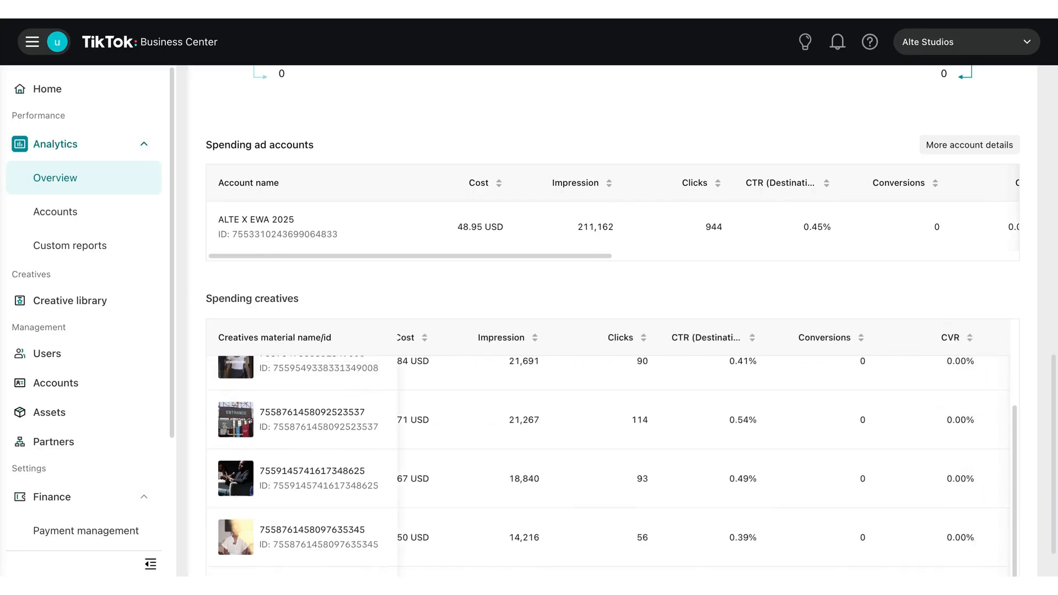
scroll(704, 441, right, 5)
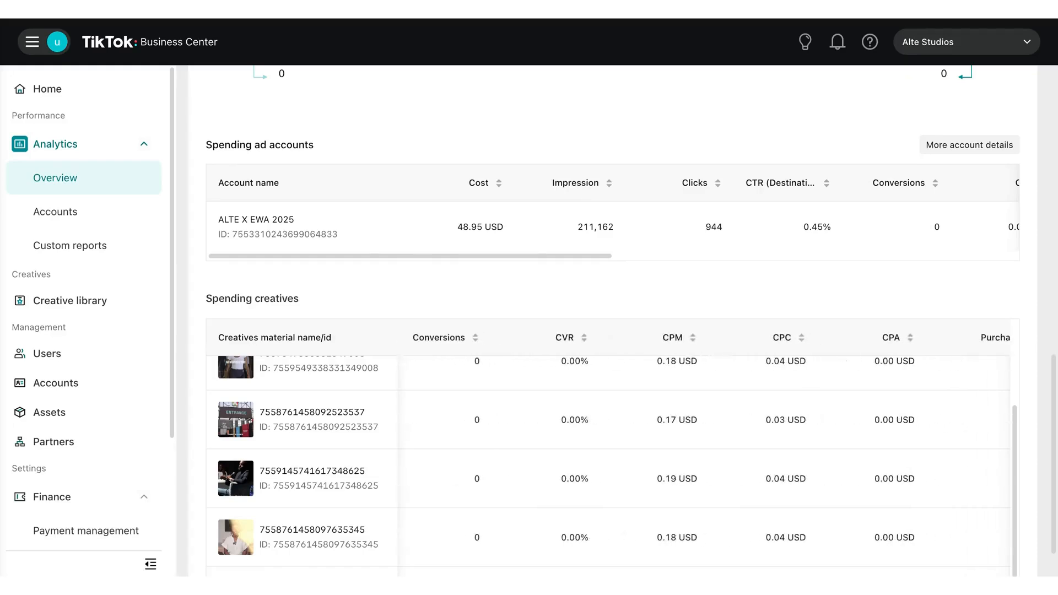
scroll(704, 449, right, 6)
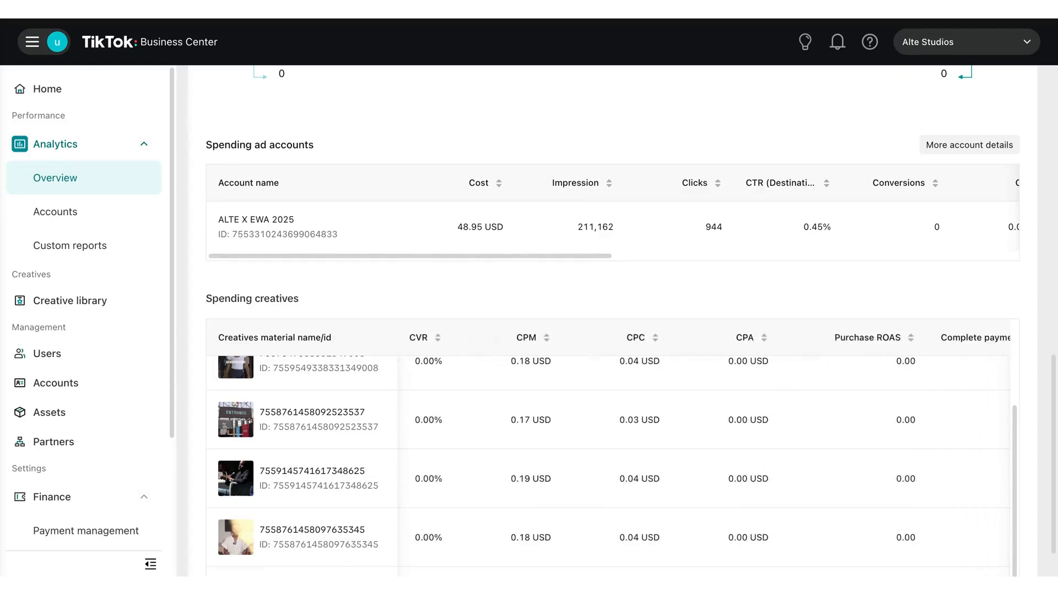
scroll(704, 449, left, 6)
scroll(611, 466, down, 2)
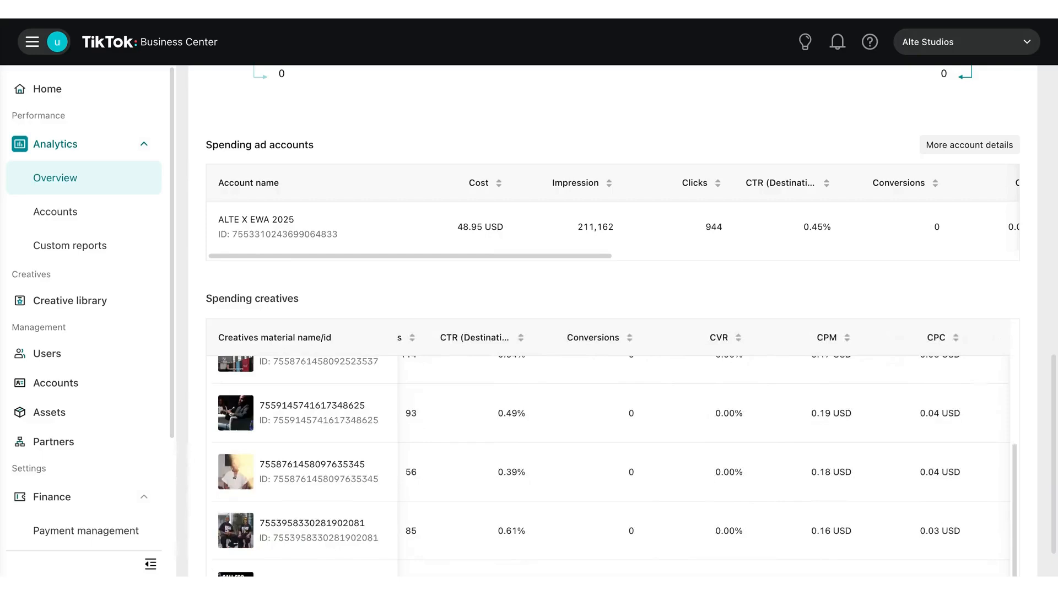
- Look over the ad account's figures in the Analytics accounts table and the Custom reports page
click(51, 215)
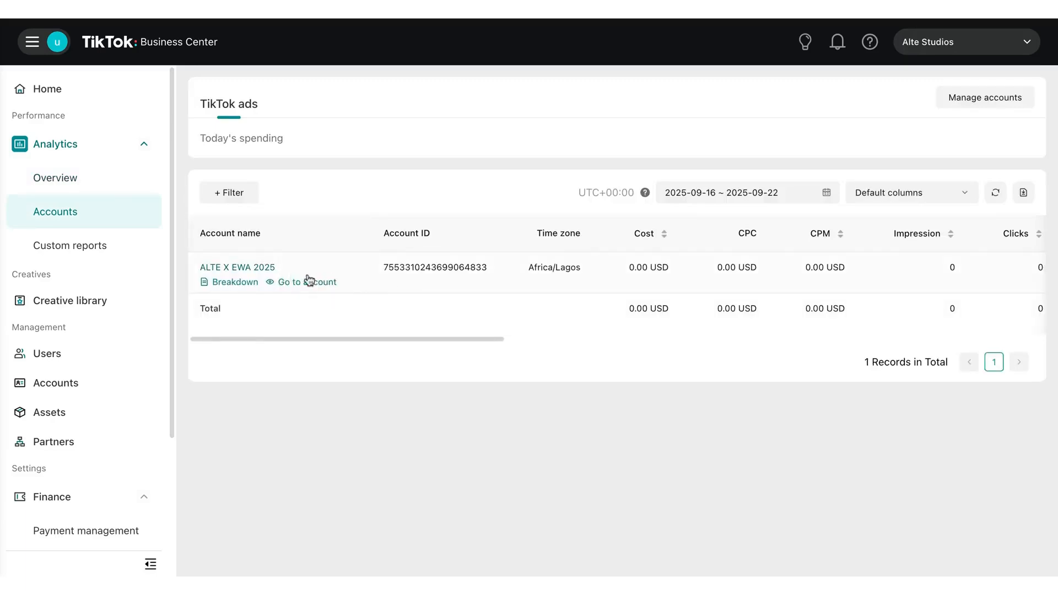
mouse_move(262, 284)
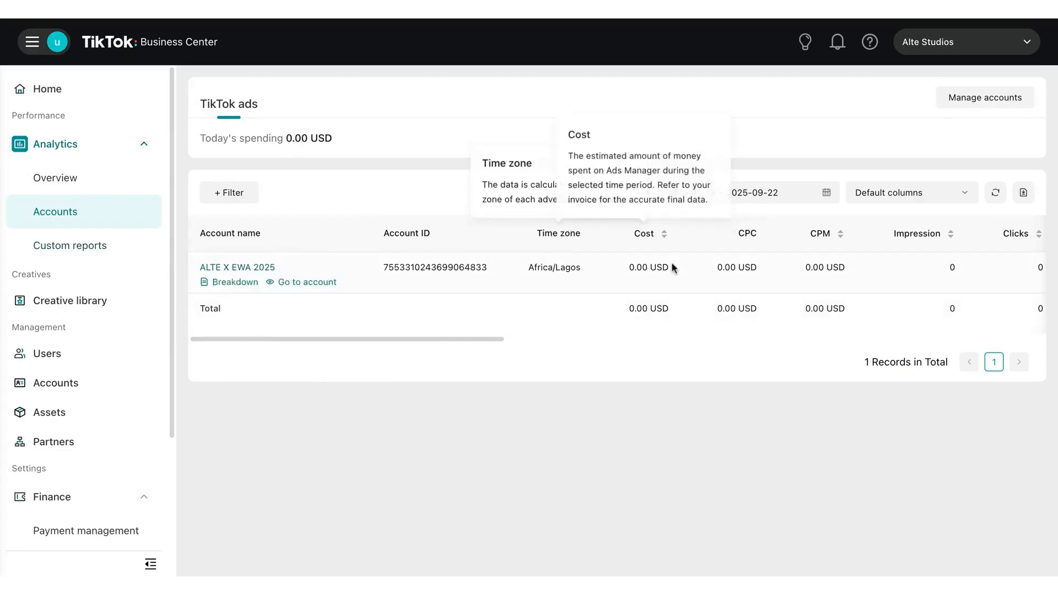
click(87, 250)
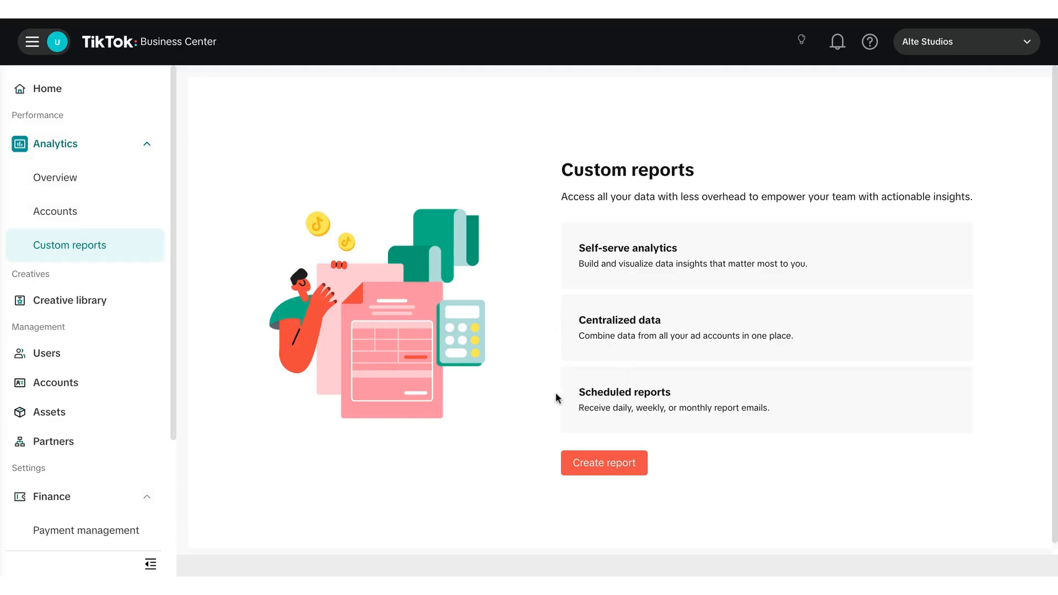
- Start inviting a new member to the Business Center and add the invitee's email address
click(58, 360)
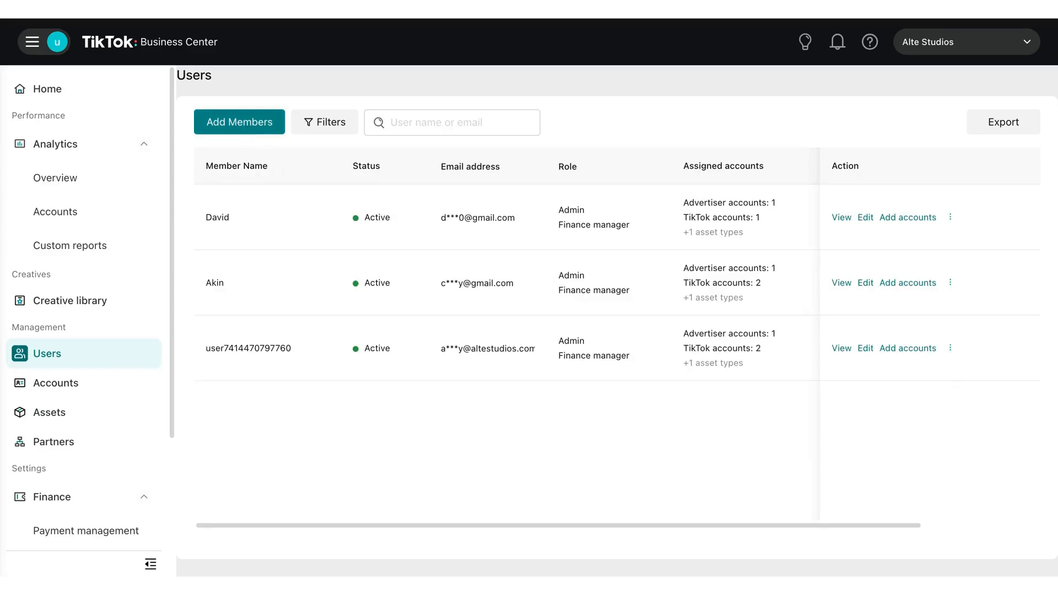
click(239, 122)
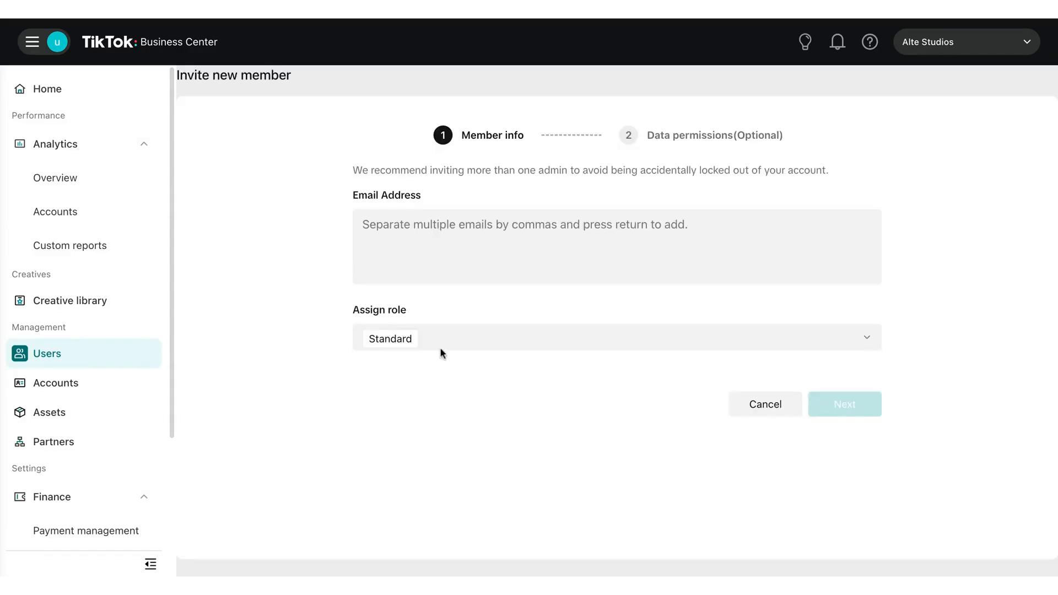
click(404, 232)
text(exa)
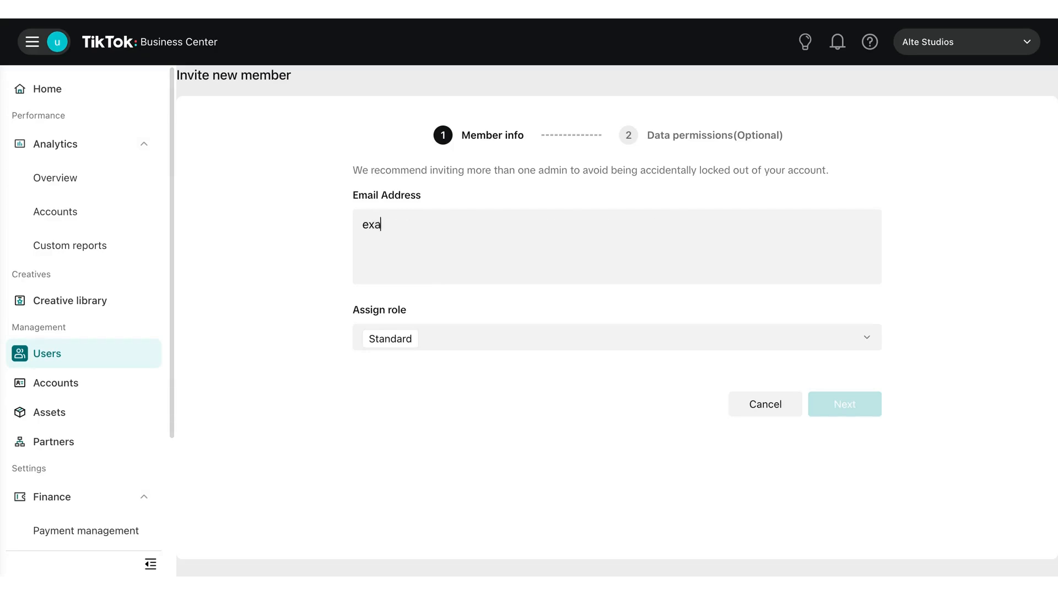
text(mple@gmail.com)
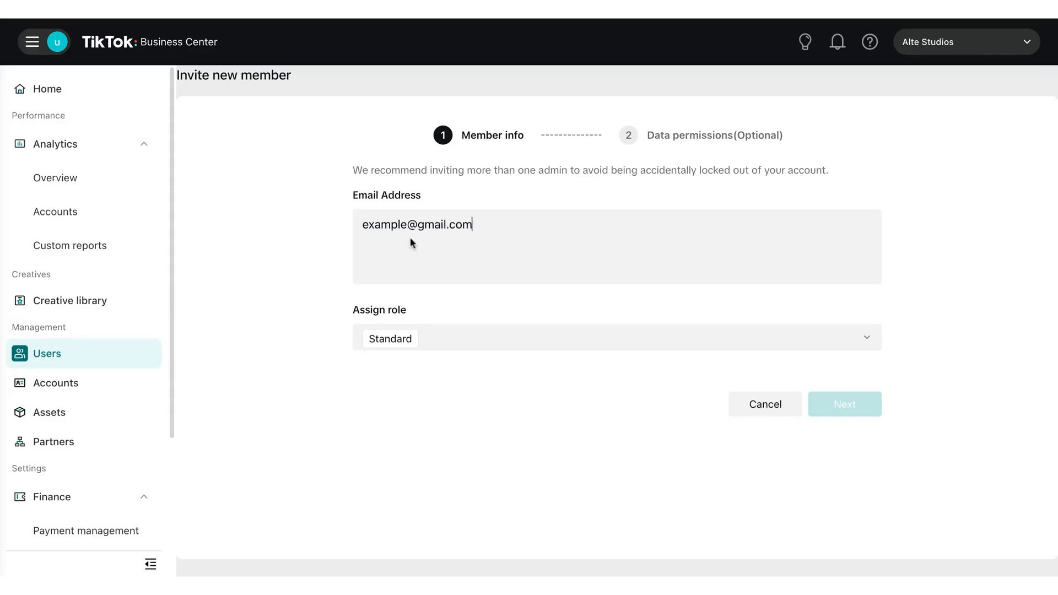
key(Return)
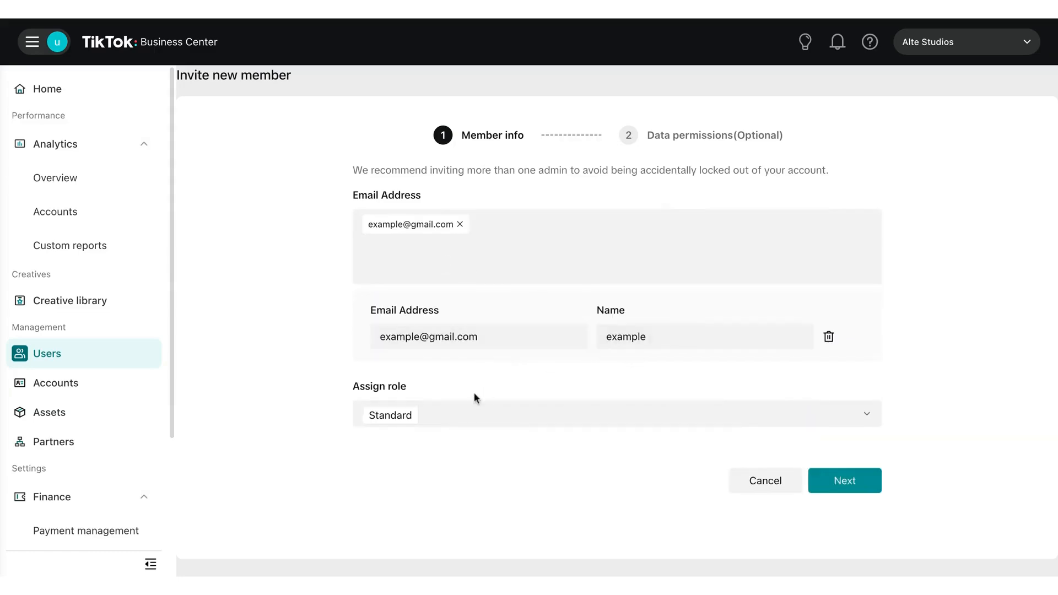
- Examine the system roles that can be assigned to the invited member and what each one permits
click(441, 417)
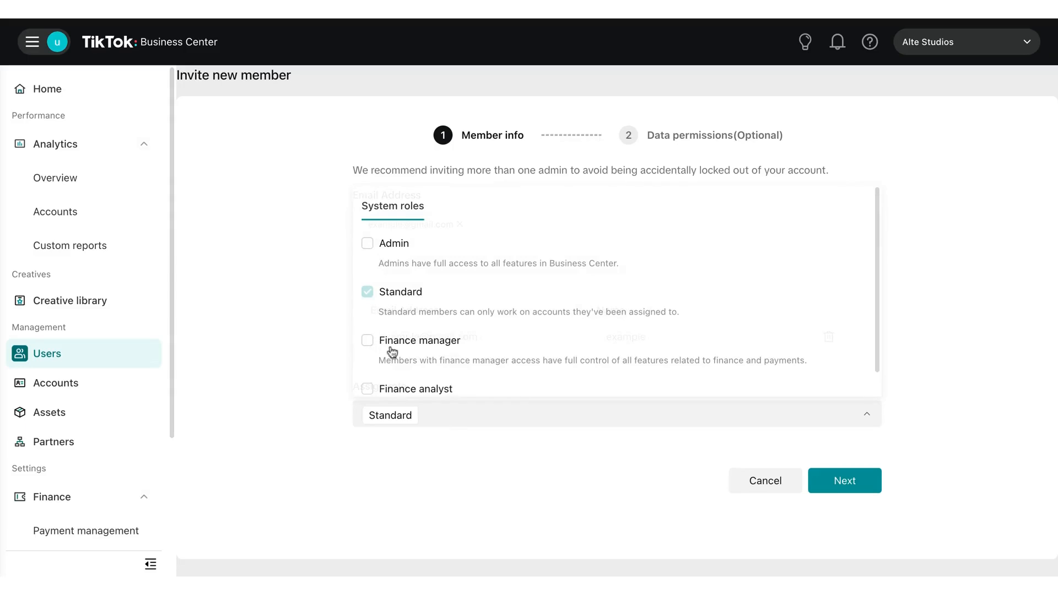
scroll(434, 358, down, 1)
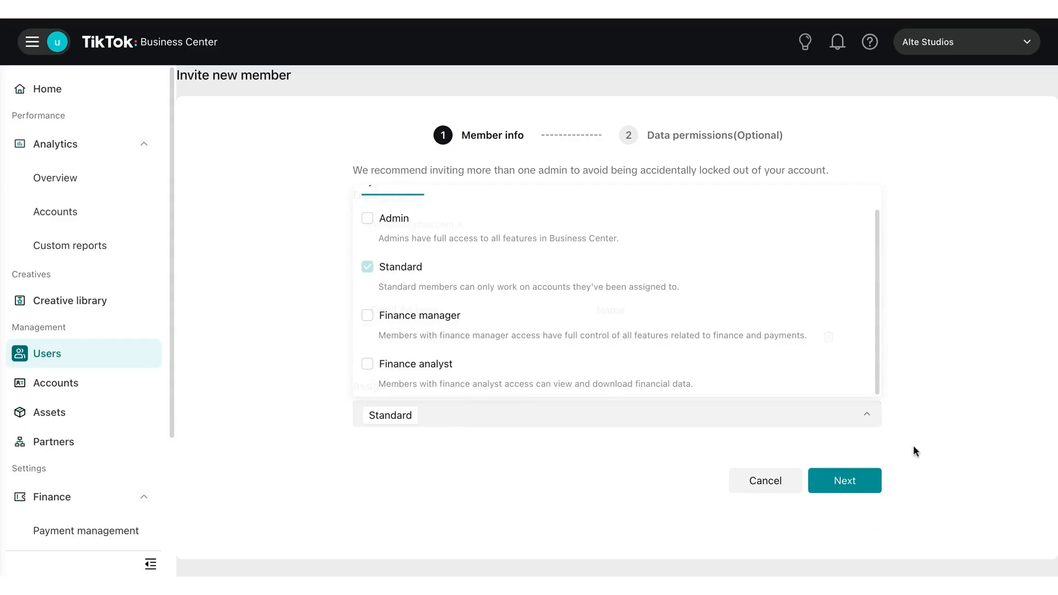
click(930, 435)
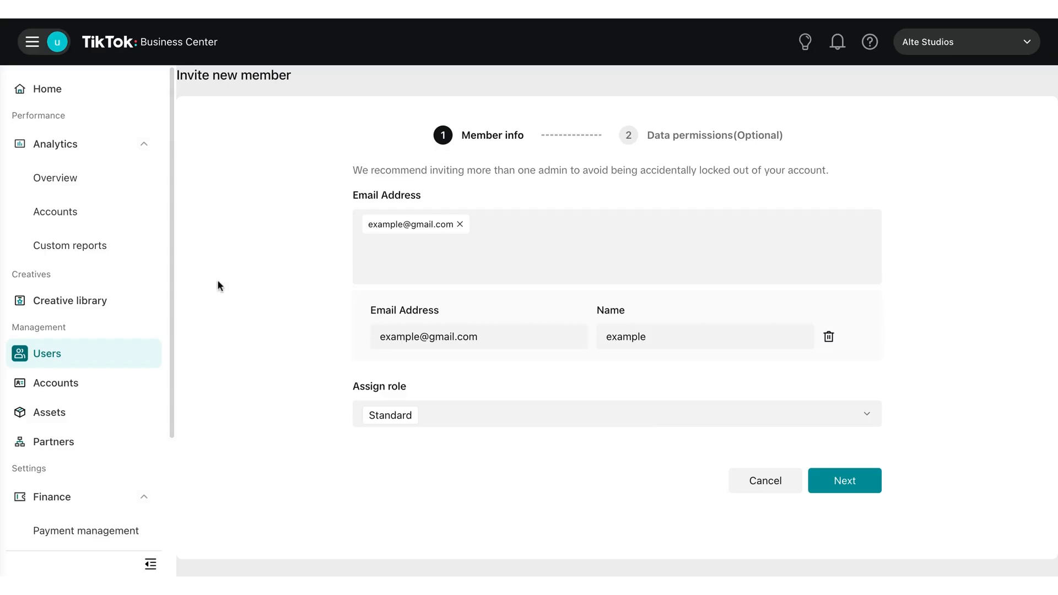
- Look over the Management pages for accounts, assets and partners
click(52, 388)
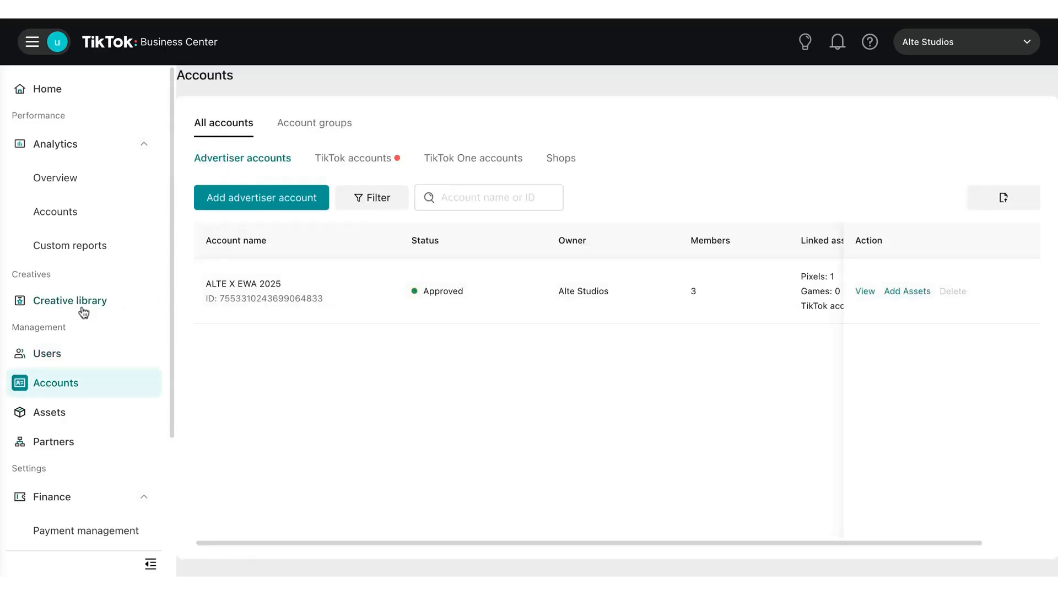
scroll(83, 312, down, 3)
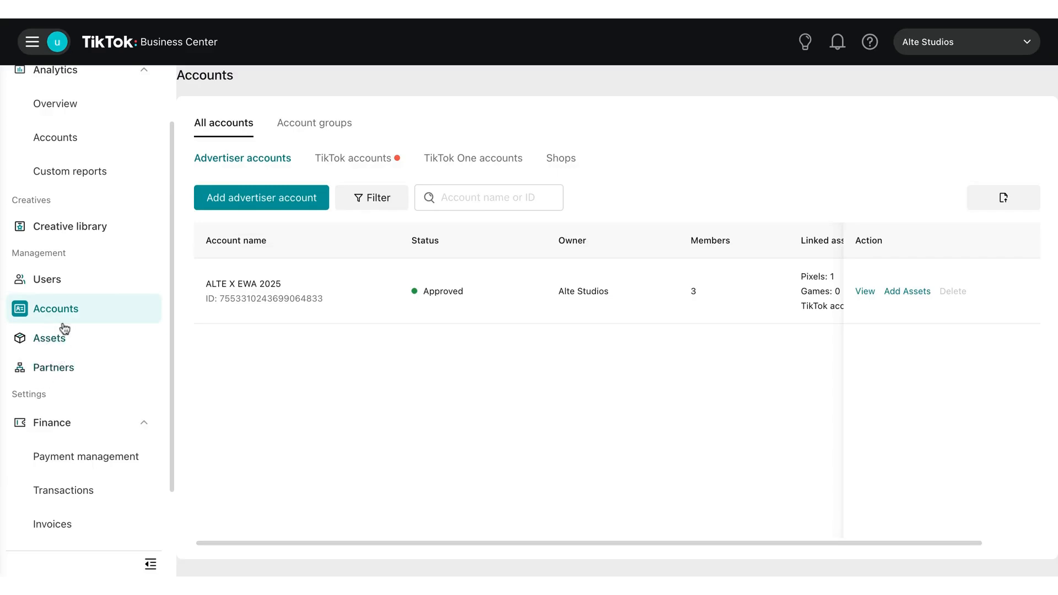
click(47, 341)
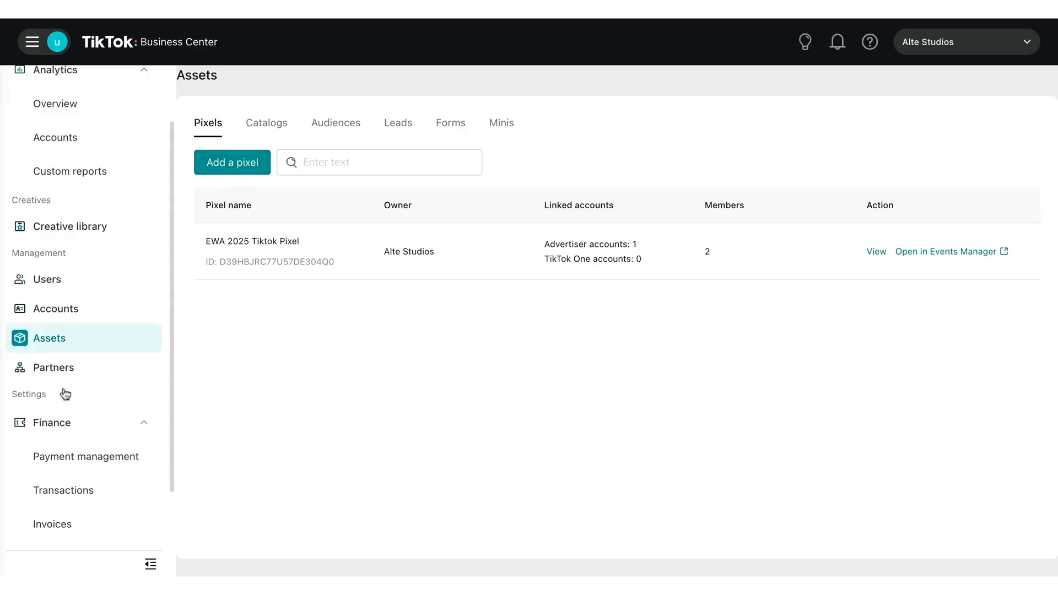
click(45, 376)
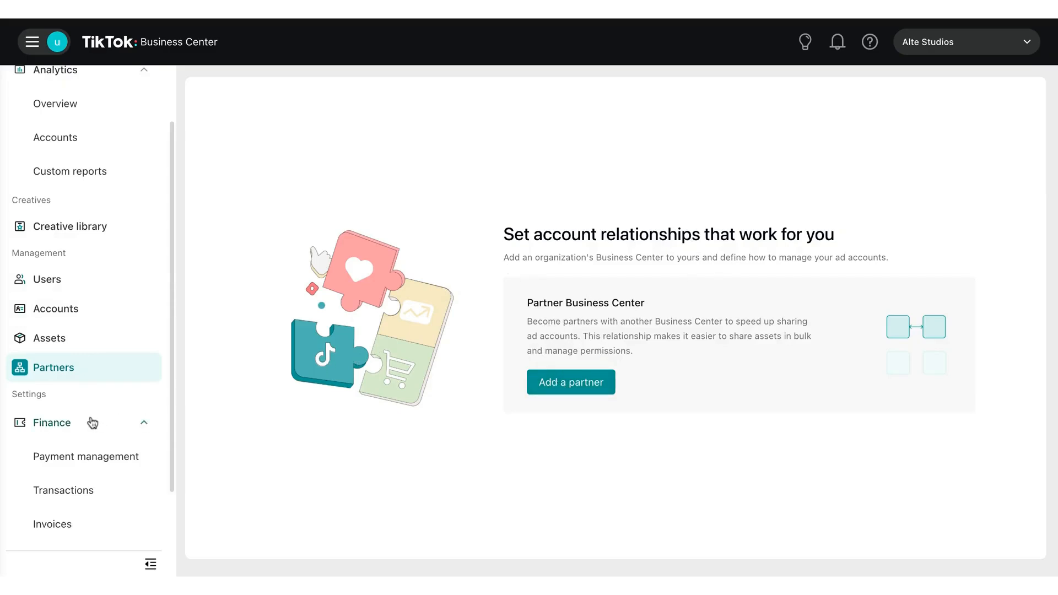
- Look over the Finance pages for payment management, transactions and invoices, dismissing the automatic payment offer
scroll(90, 421, down, 3)
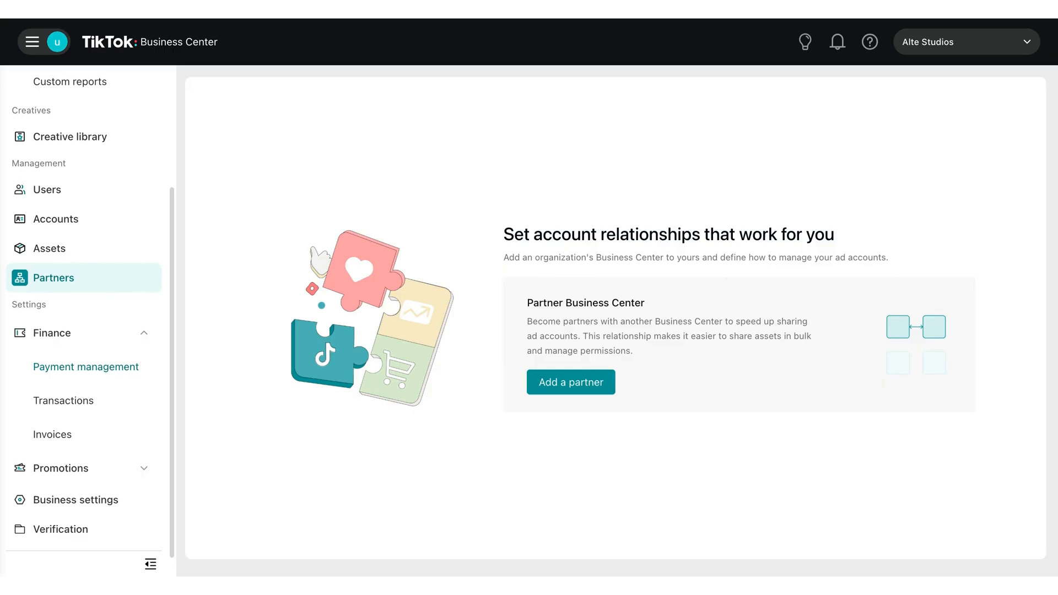
click(64, 368)
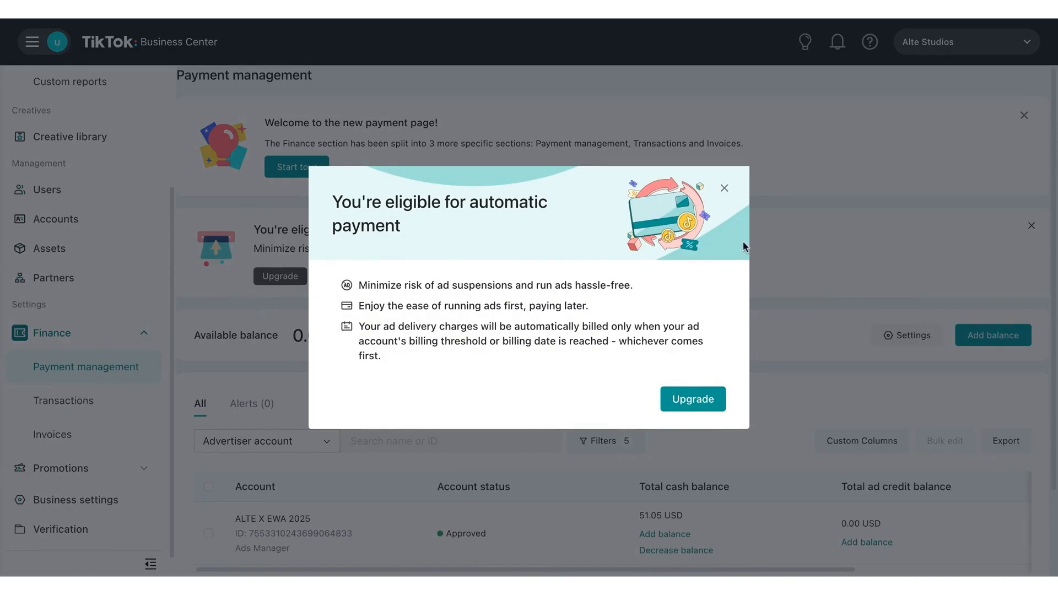
click(727, 191)
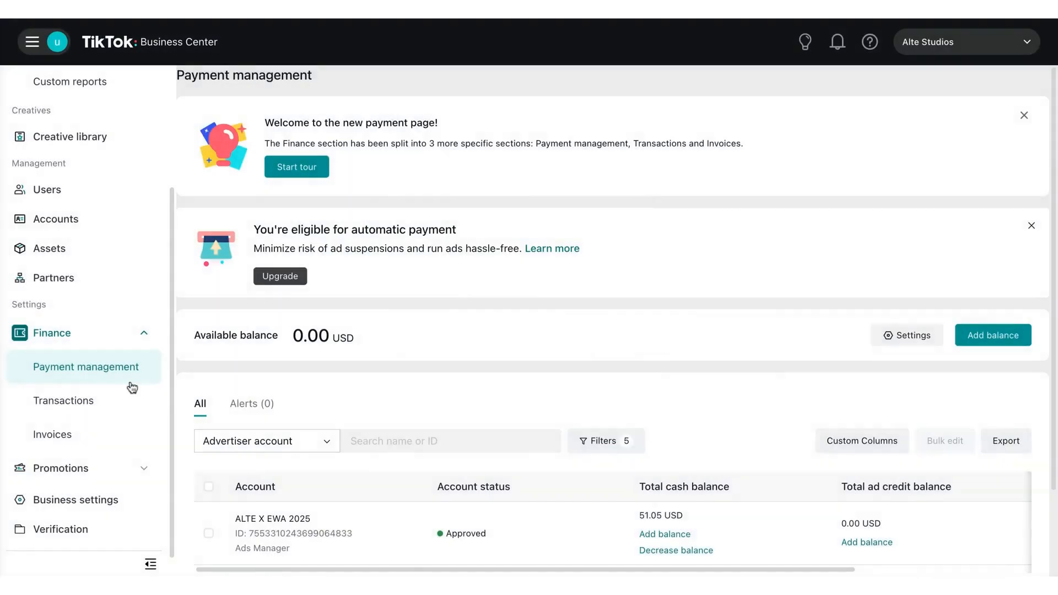
click(72, 398)
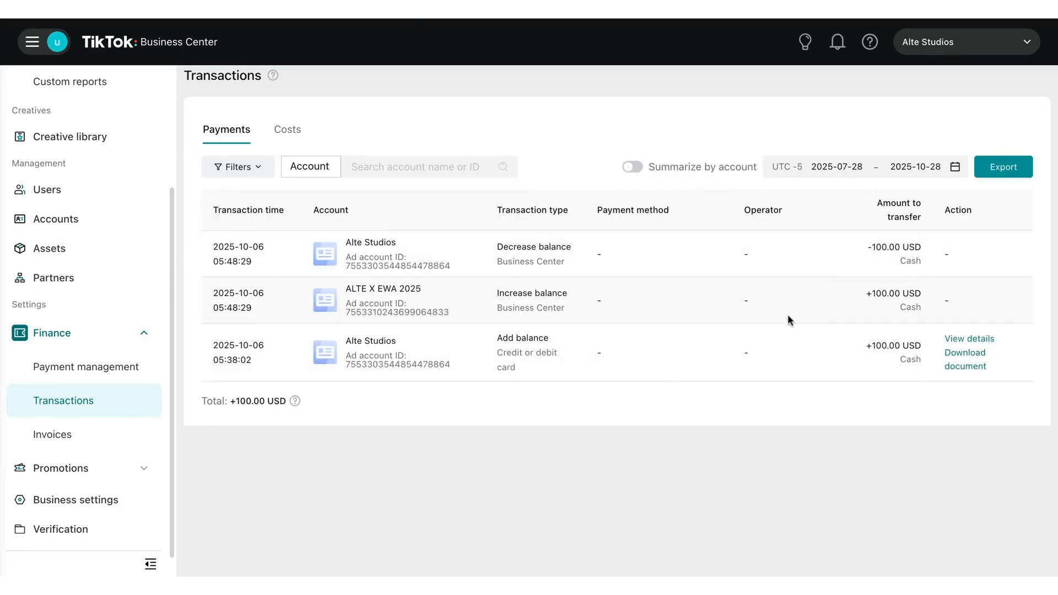
click(41, 438)
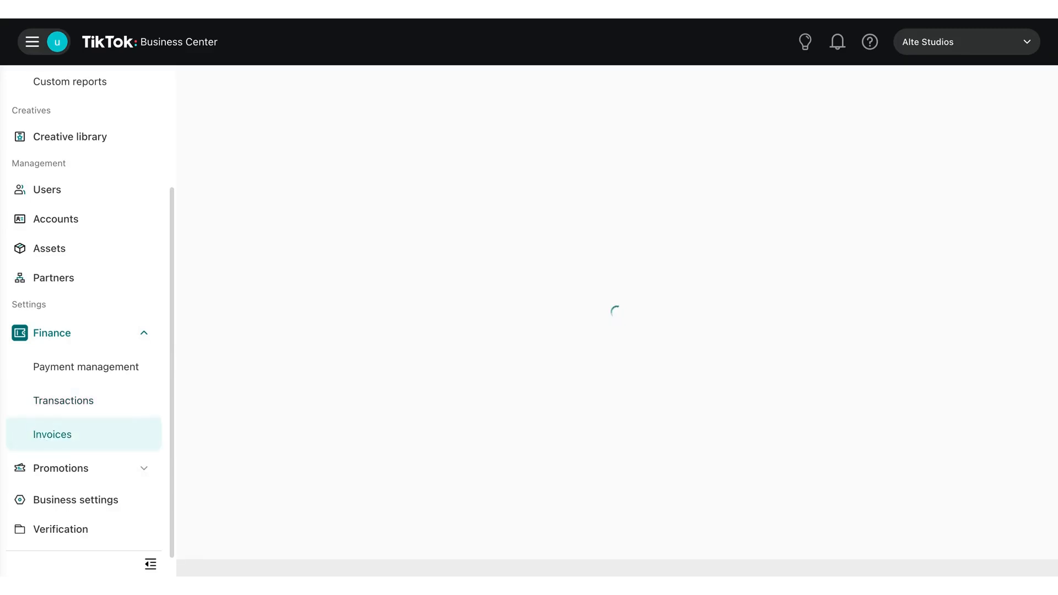
- Open the Business settings with the Business Center information, admins and security options
scroll(41, 438, down, 1)
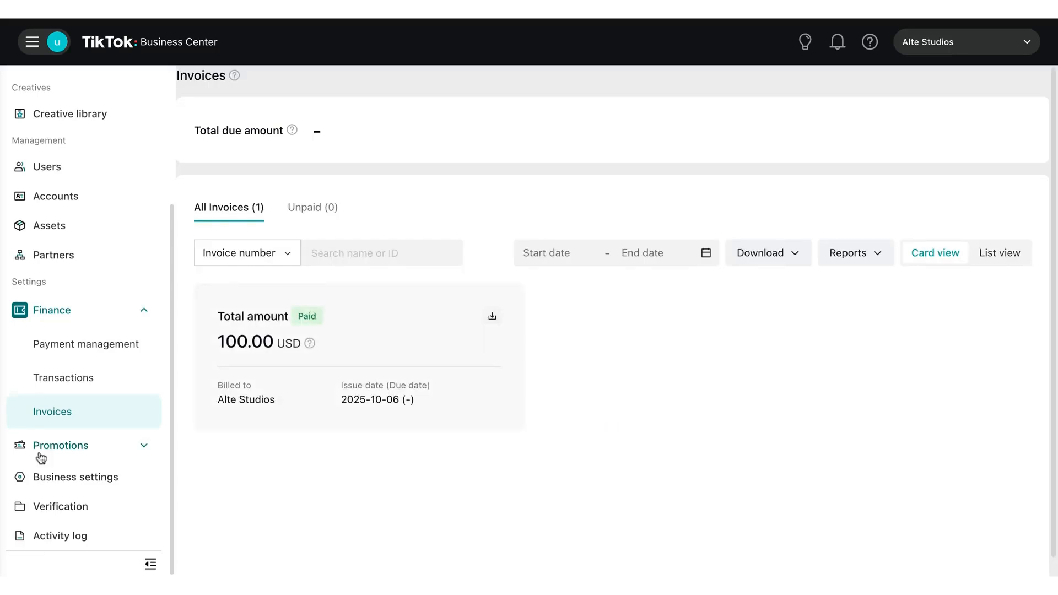
click(51, 487)
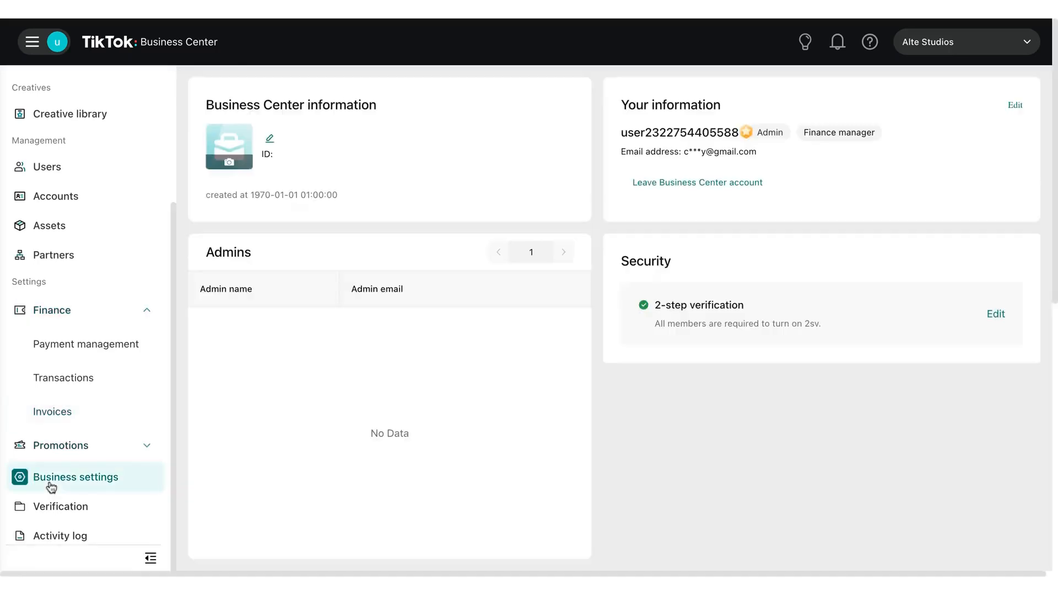